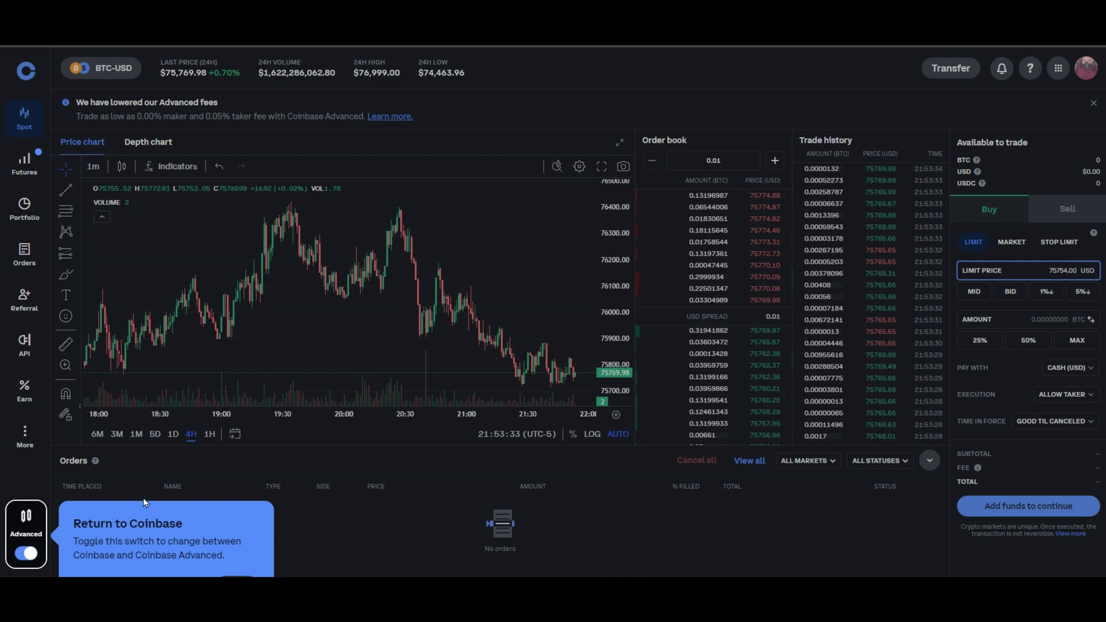
Step: Turn off Advanced mode and choose PayPal as the payment method for the buy order
{"action": "left_click", "coordinate": [27, 554]}
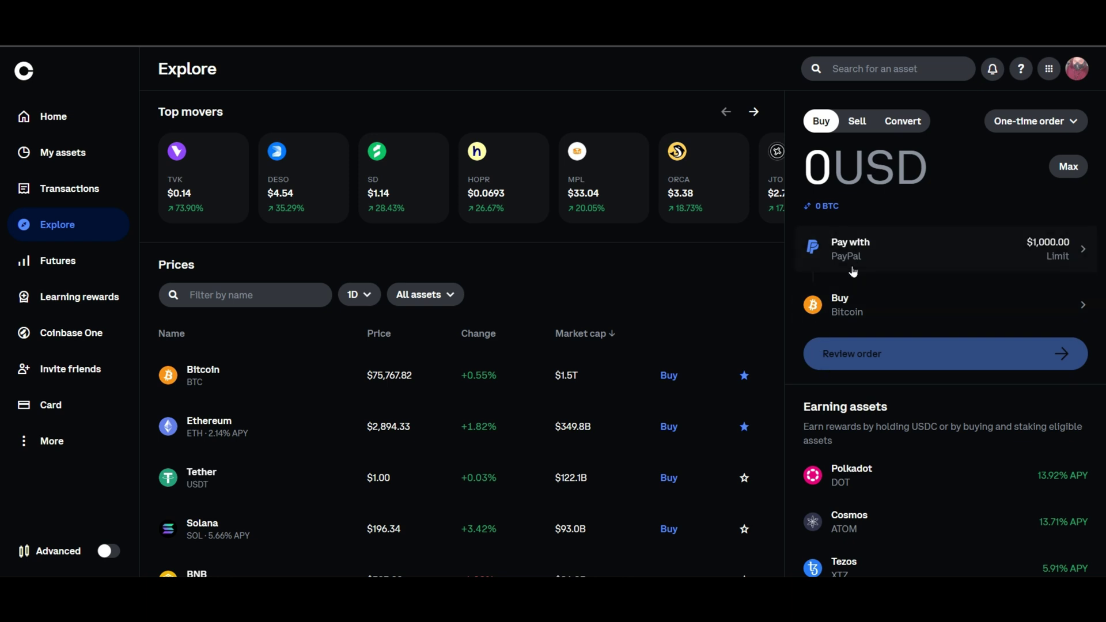
{"action": "left_click", "coordinate": [883, 259]}
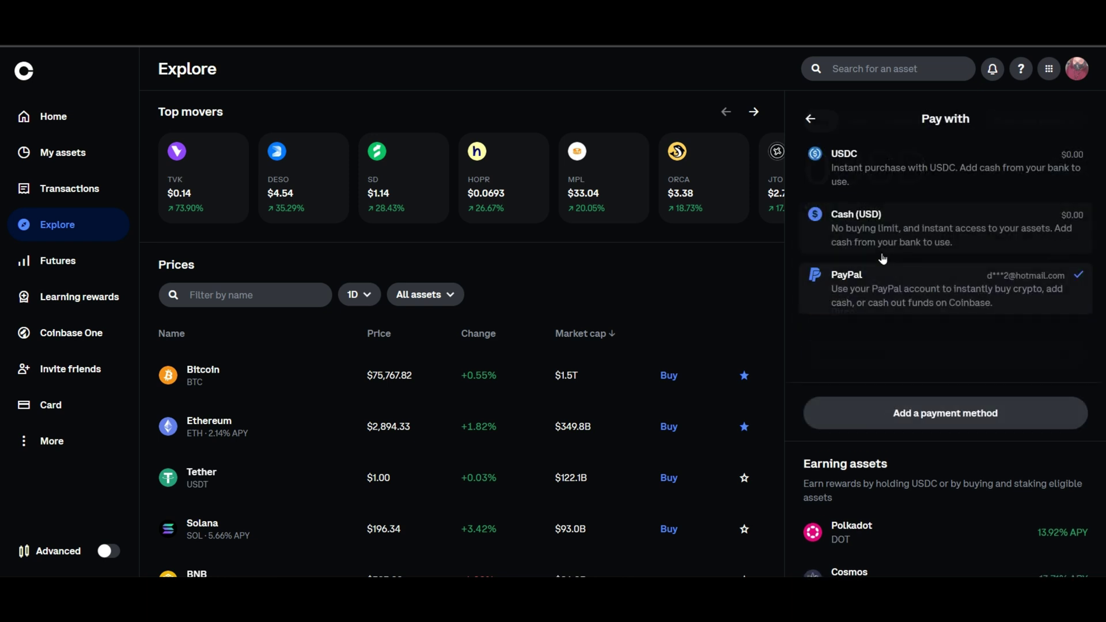
{"action": "left_click", "coordinate": [868, 290]}
{"action": "left_click", "coordinate": [844, 253]}
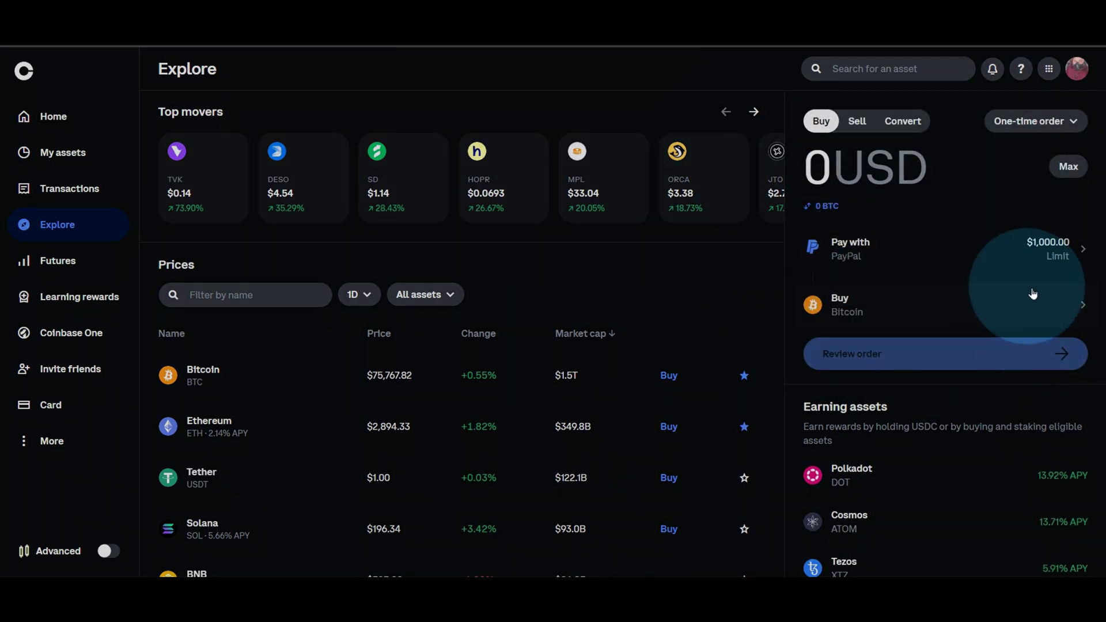
Step: Choose USDC as the asset to buy and set the purchase amount to 100 USD
{"action": "left_click", "coordinate": [1082, 306]}
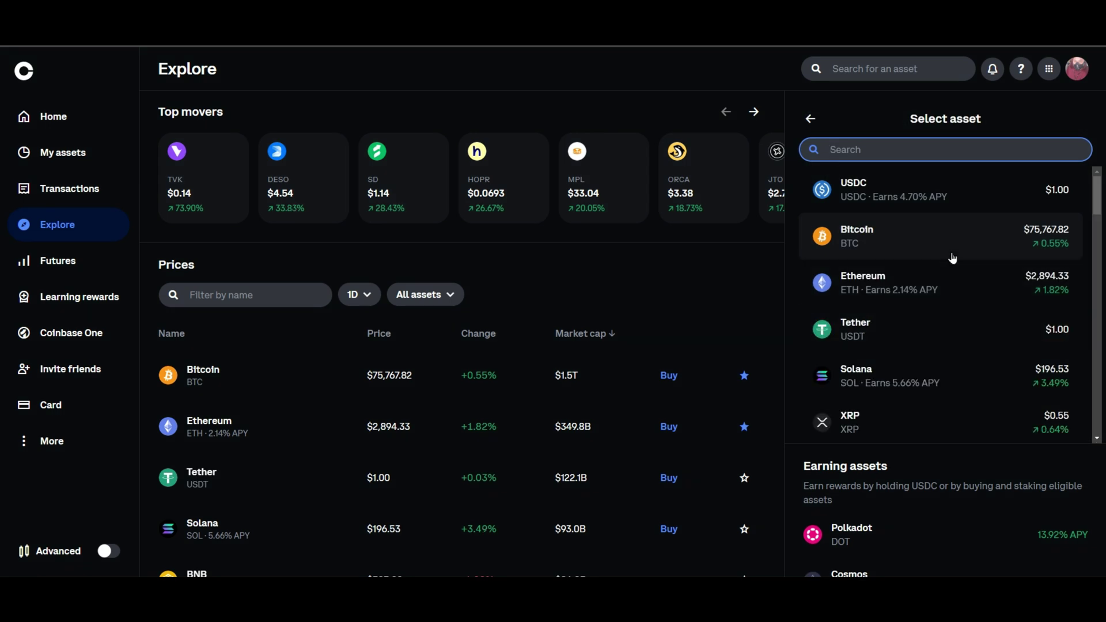
{"action": "left_click", "coordinate": [917, 202]}
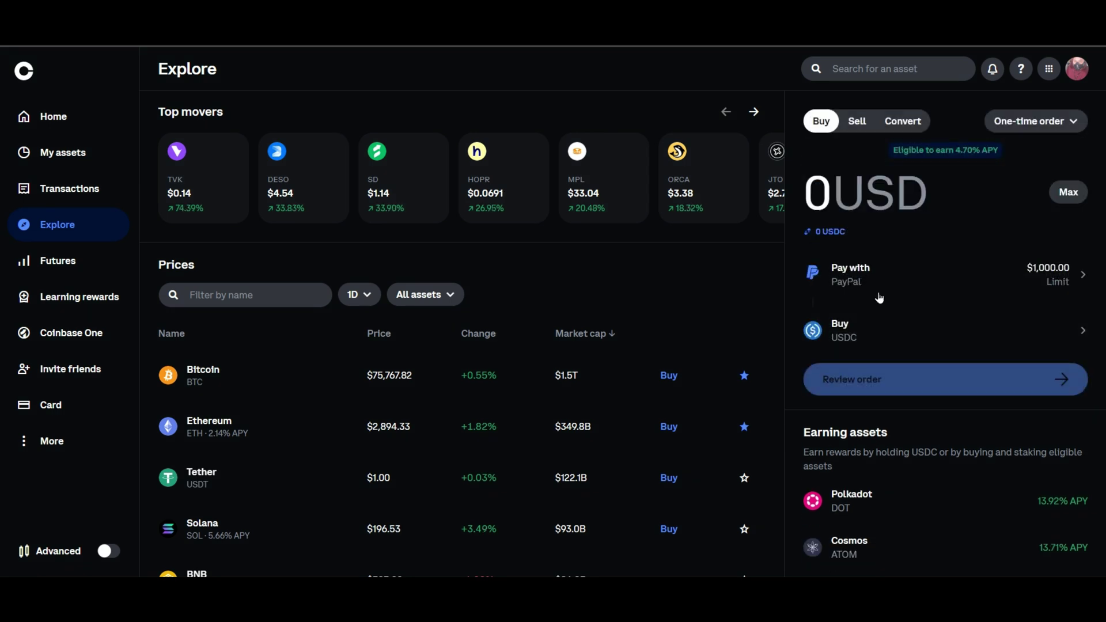
{"action": "left_click", "coordinate": [869, 201]}
{"action": "type", "text": "100"}
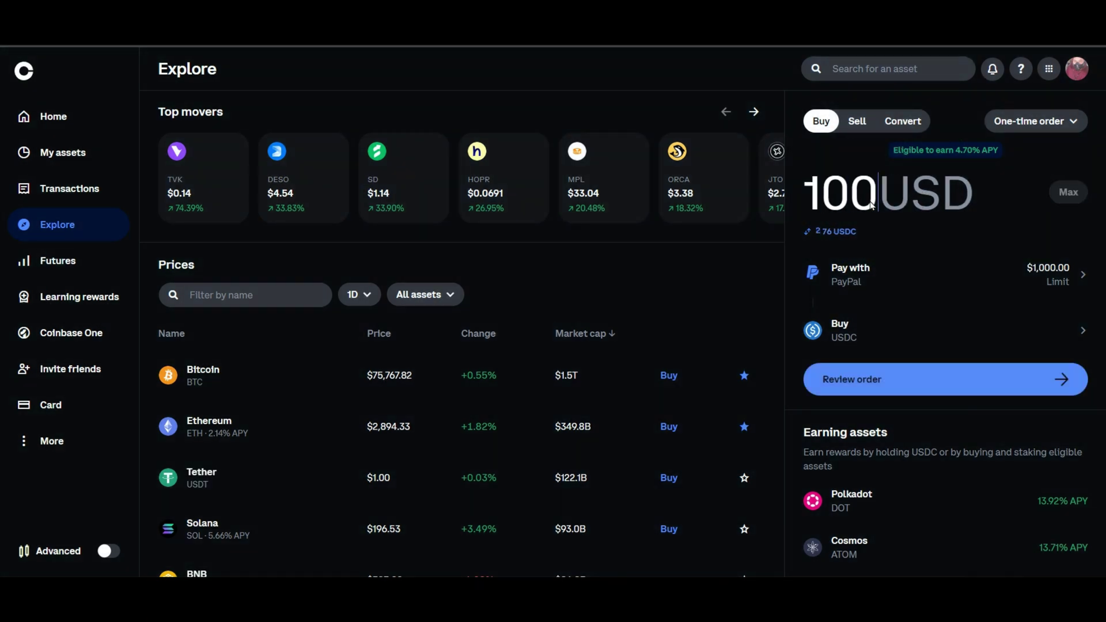
Step: Review and submit the 100 USD purchase of USDC, and close the order confirmation
{"action": "left_click", "coordinate": [946, 379]}
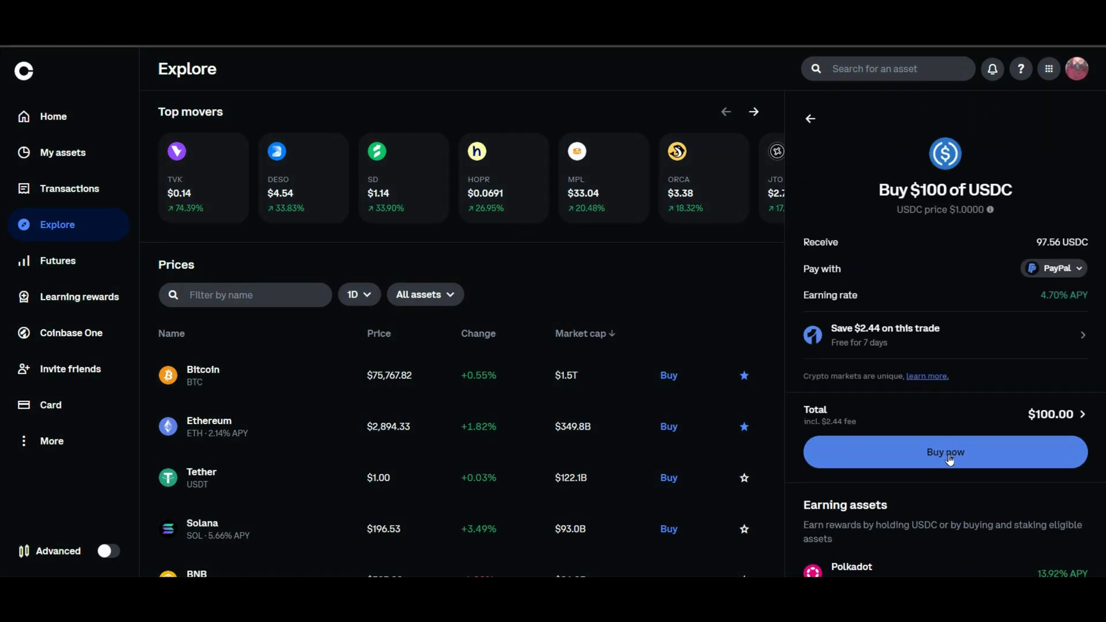
{"action": "left_click", "coordinate": [949, 458]}
{"action": "left_click", "coordinate": [950, 458]}
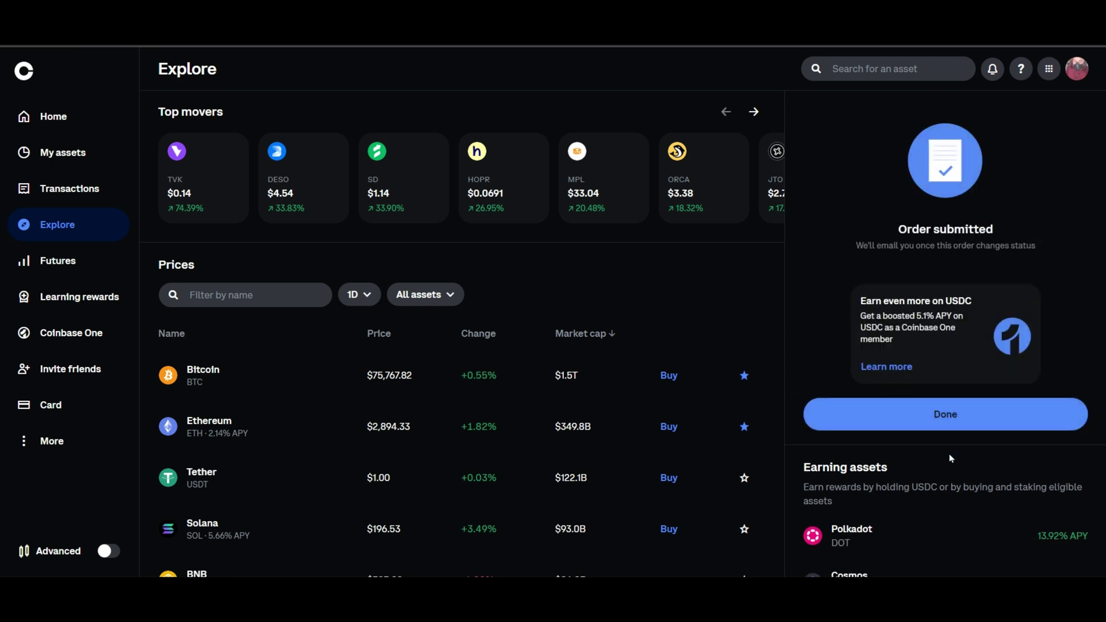
{"action": "left_click", "coordinate": [969, 423]}
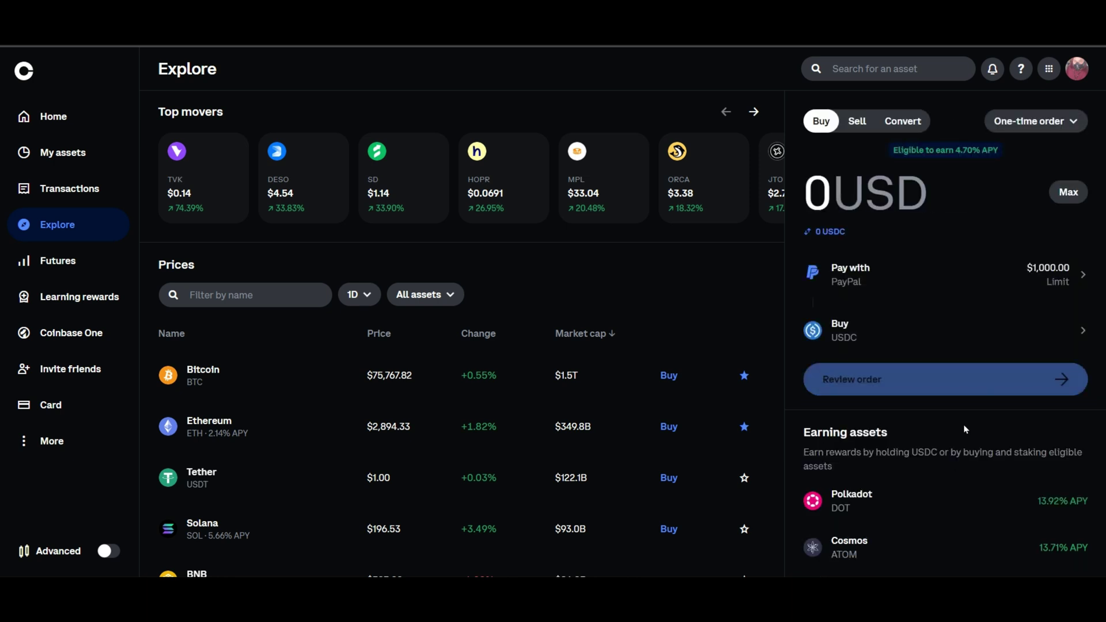
Step: Examine the account balances on the Home page and the crypto and cash holdings in My assets
{"action": "left_click", "coordinate": [66, 133]}
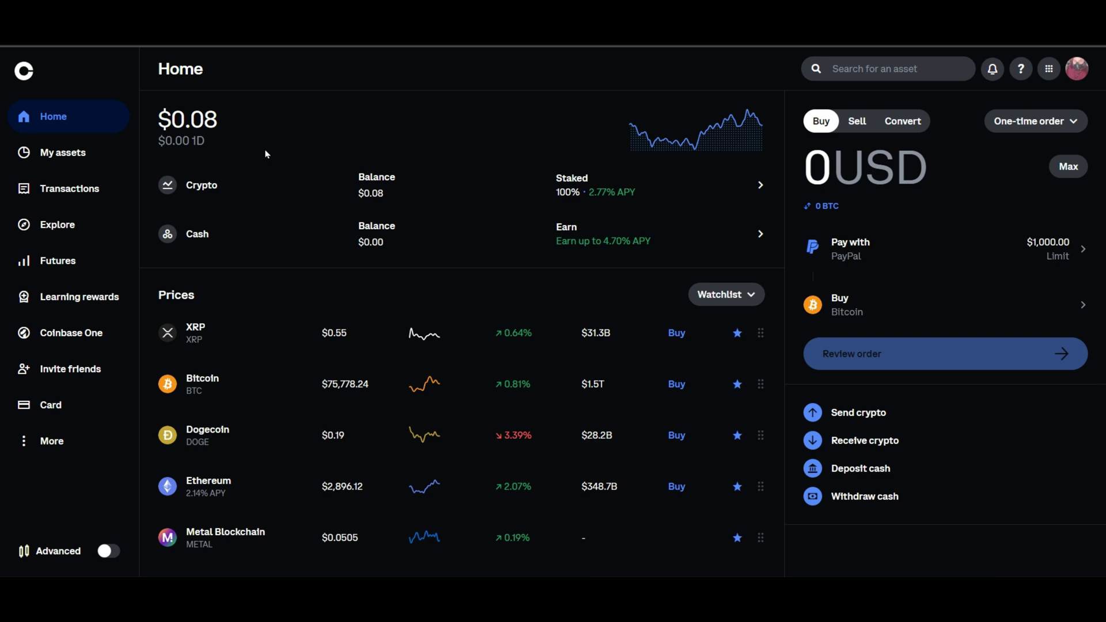
{"action": "scroll", "coordinate": [247, 207], "scroll_direction": "down", "scroll_amount": 4}
{"action": "scroll", "coordinate": [224, 209], "scroll_direction": "up", "scroll_amount": 4}
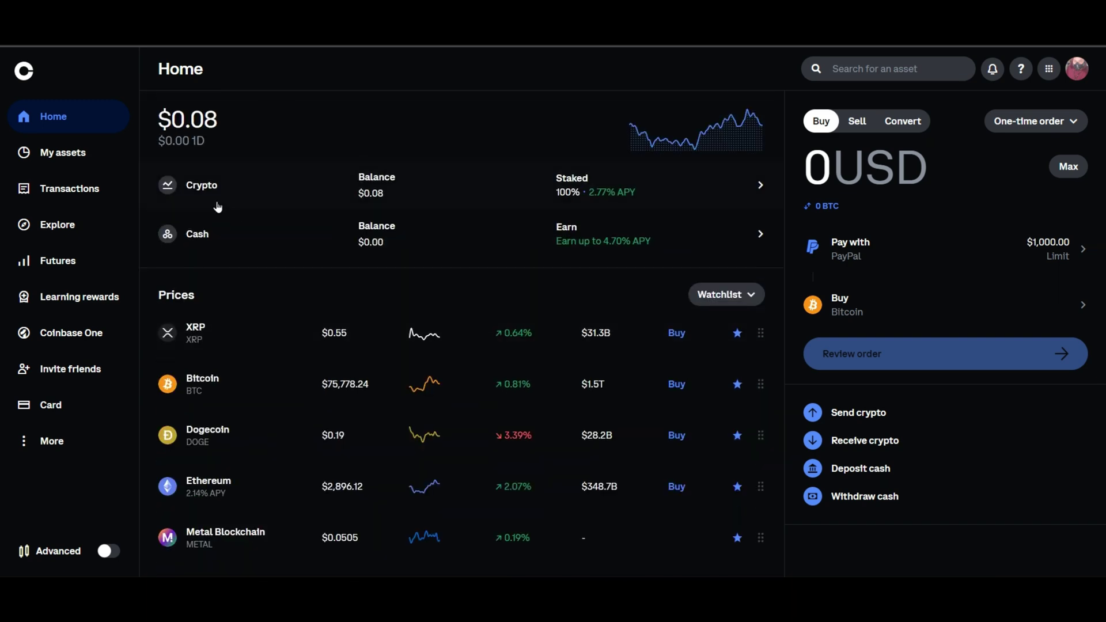
{"action": "left_click", "coordinate": [82, 167]}
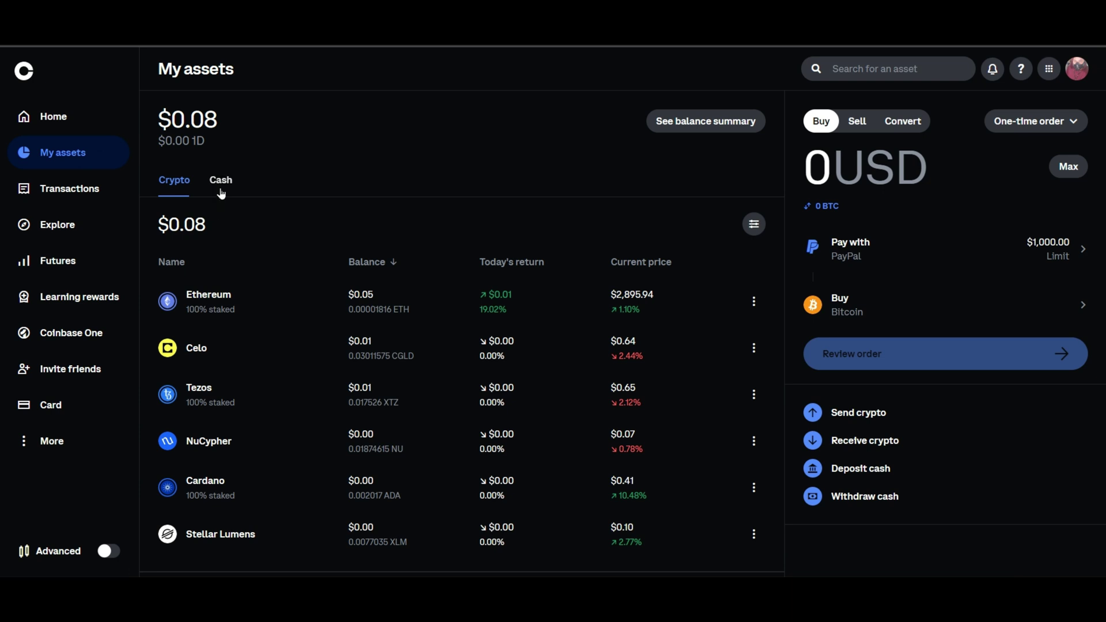
{"action": "left_click", "coordinate": [221, 193]}
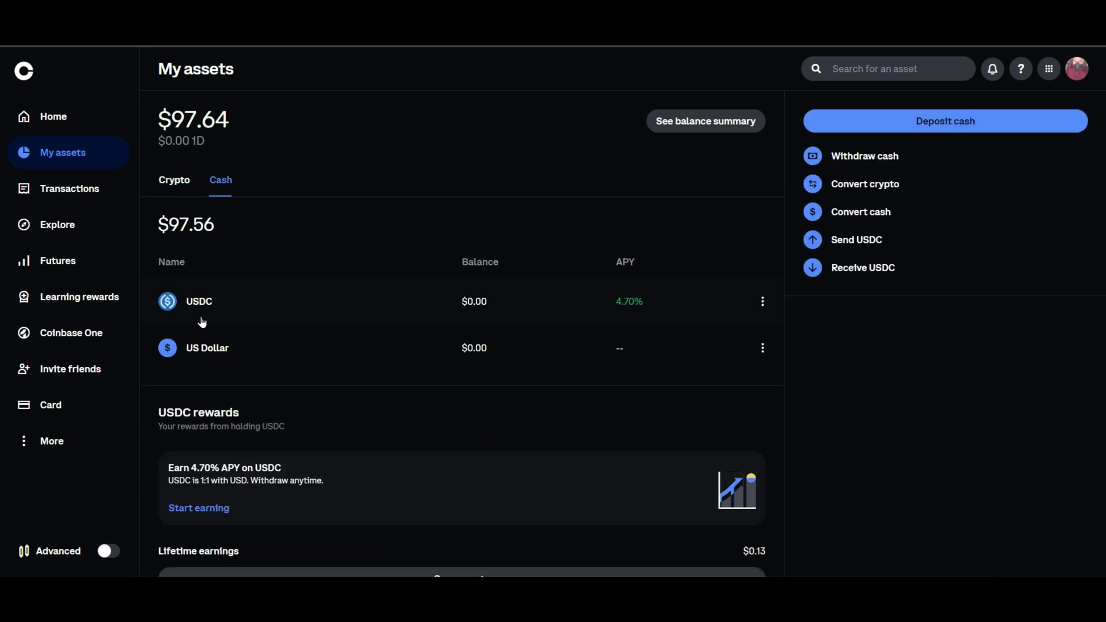
{"action": "left_click", "coordinate": [201, 322]}
{"action": "left_click", "coordinate": [222, 197]}
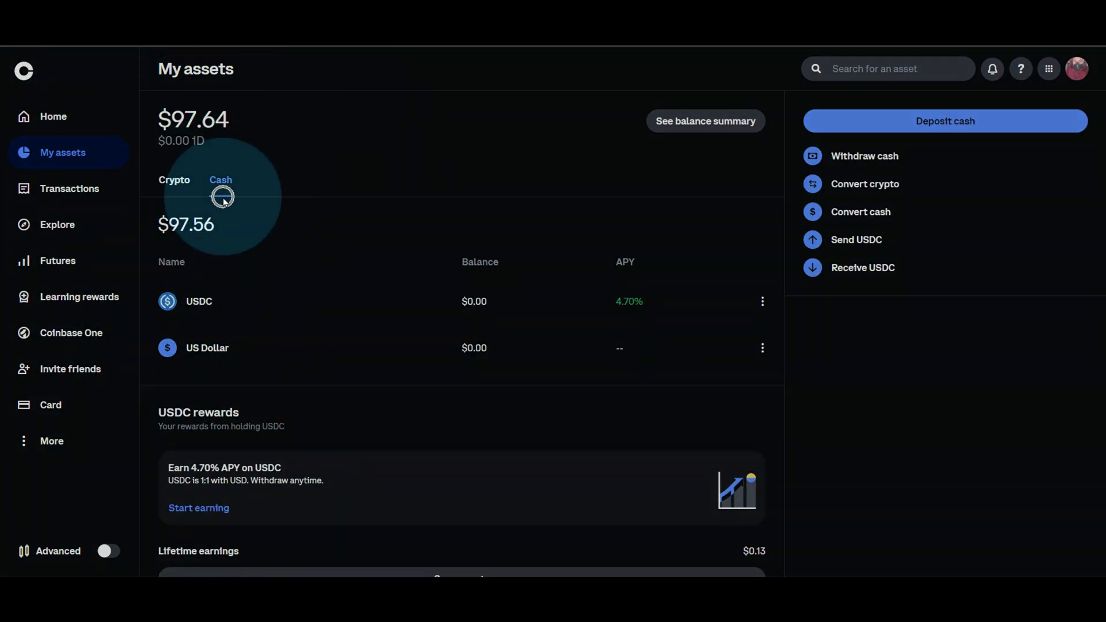
{"action": "left_click", "coordinate": [201, 302]}
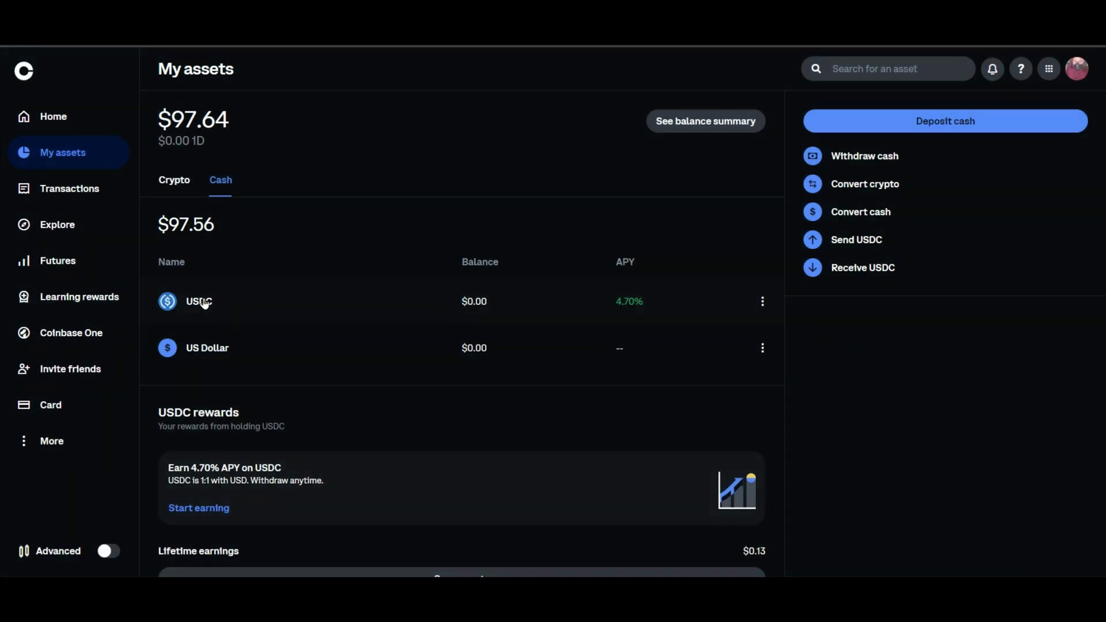
{"action": "left_click", "coordinate": [186, 224]}
{"action": "double_click", "coordinate": [191, 237]}
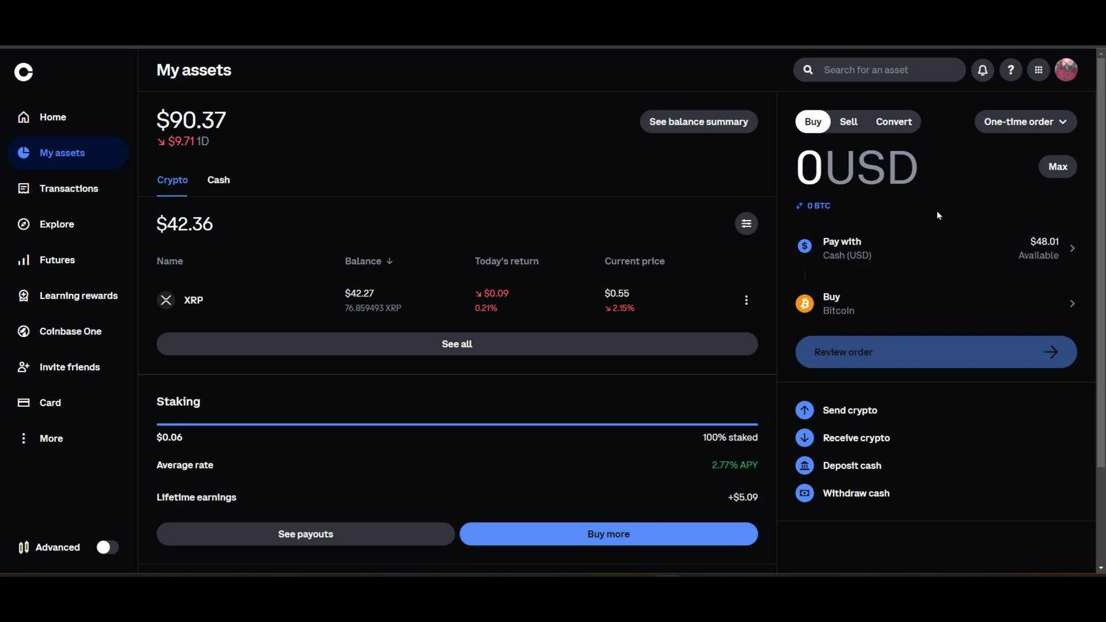
Step: Try USDC as the payment method for the Bitcoin purchase and check which order types it offers
{"action": "left_click", "coordinate": [852, 253]}
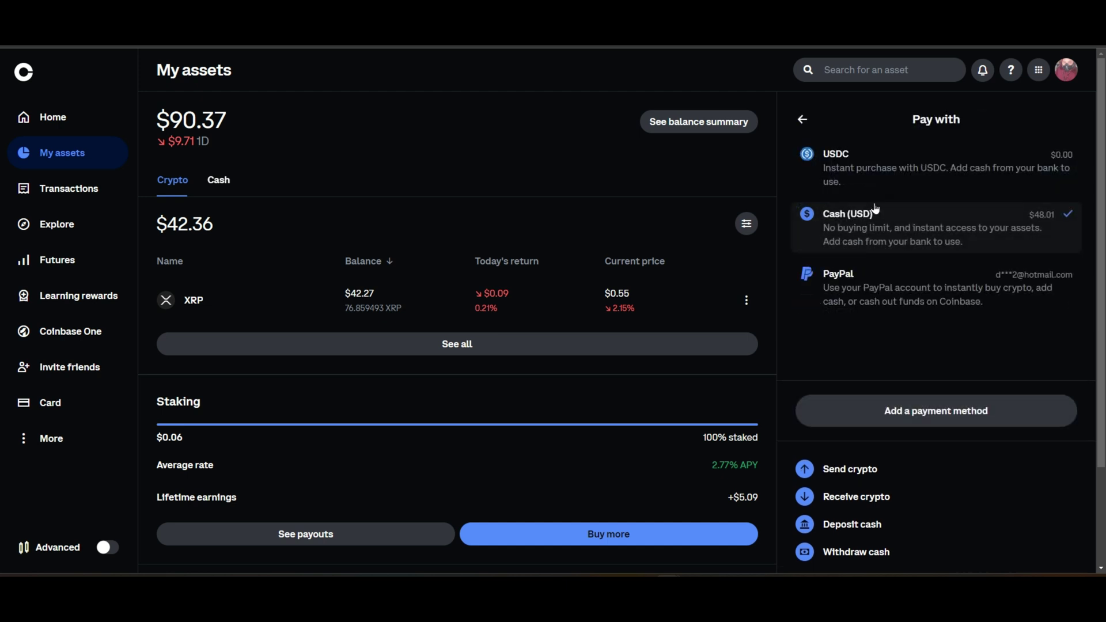
{"action": "left_click", "coordinate": [869, 172]}
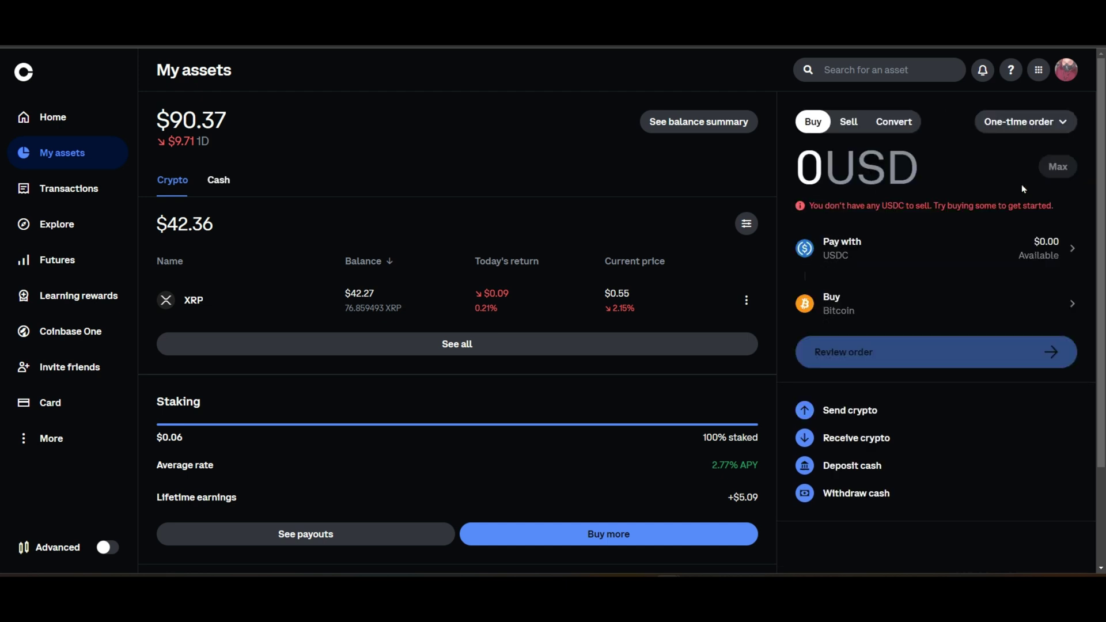
{"action": "left_click", "coordinate": [1028, 130]}
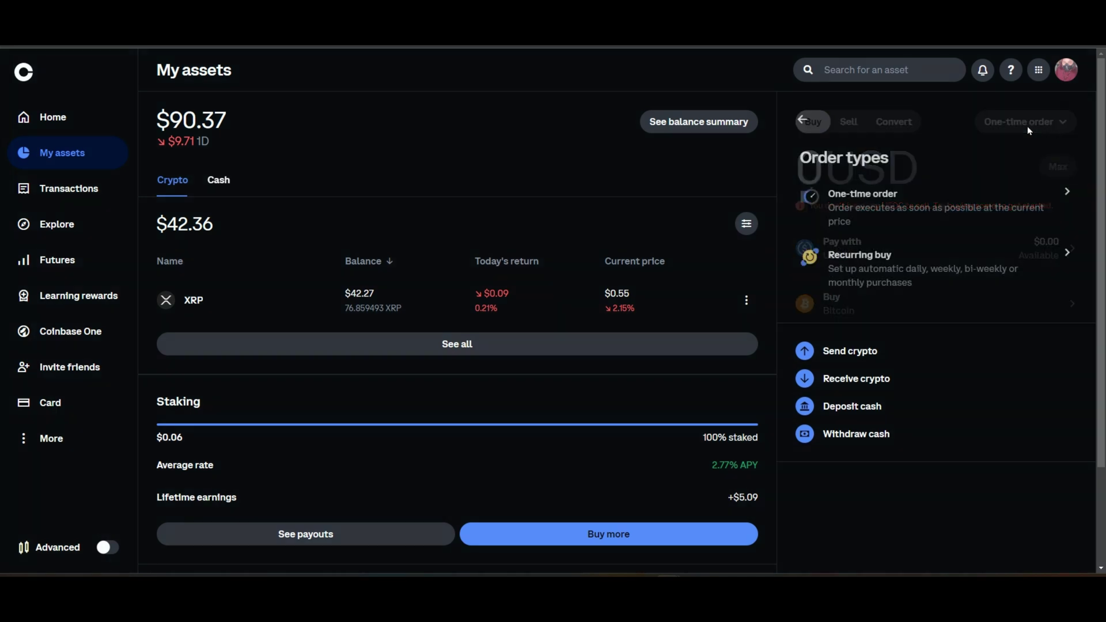
{"action": "left_click", "coordinate": [801, 119]}
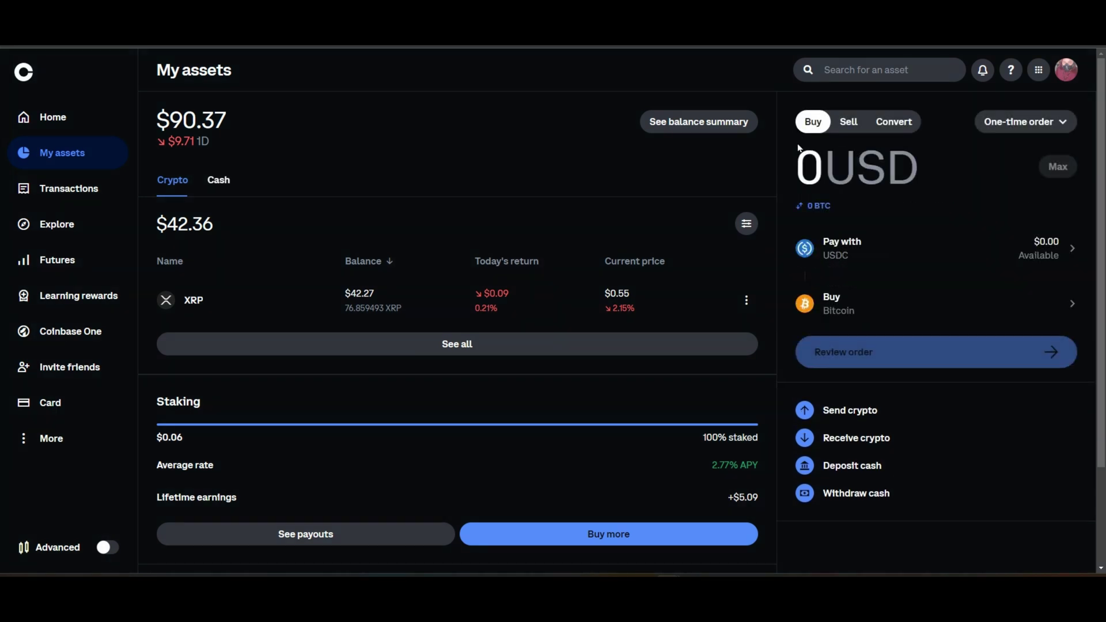
{"action": "left_click", "coordinate": [844, 259]}
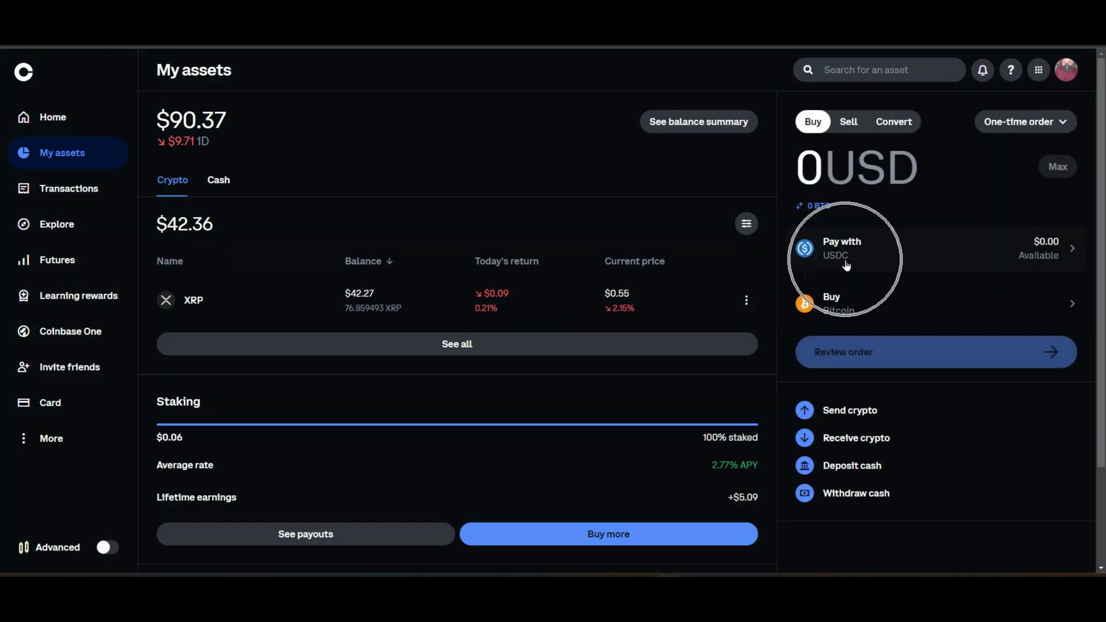
{"action": "left_click", "coordinate": [1030, 123]}
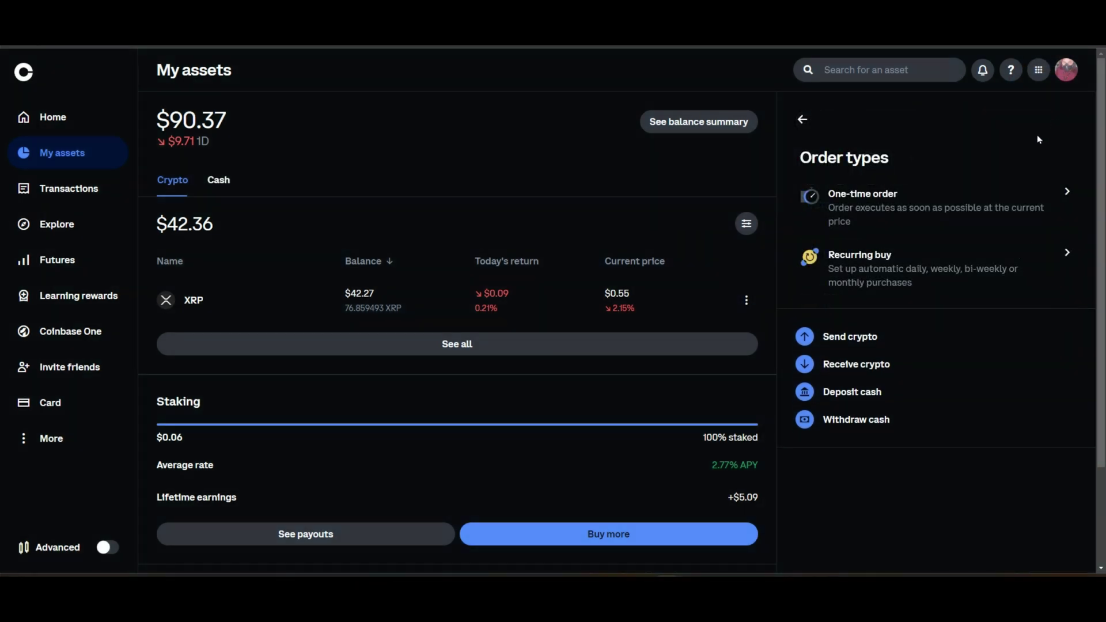
{"action": "left_click", "coordinate": [900, 248]}
{"action": "left_click", "coordinate": [802, 120]}
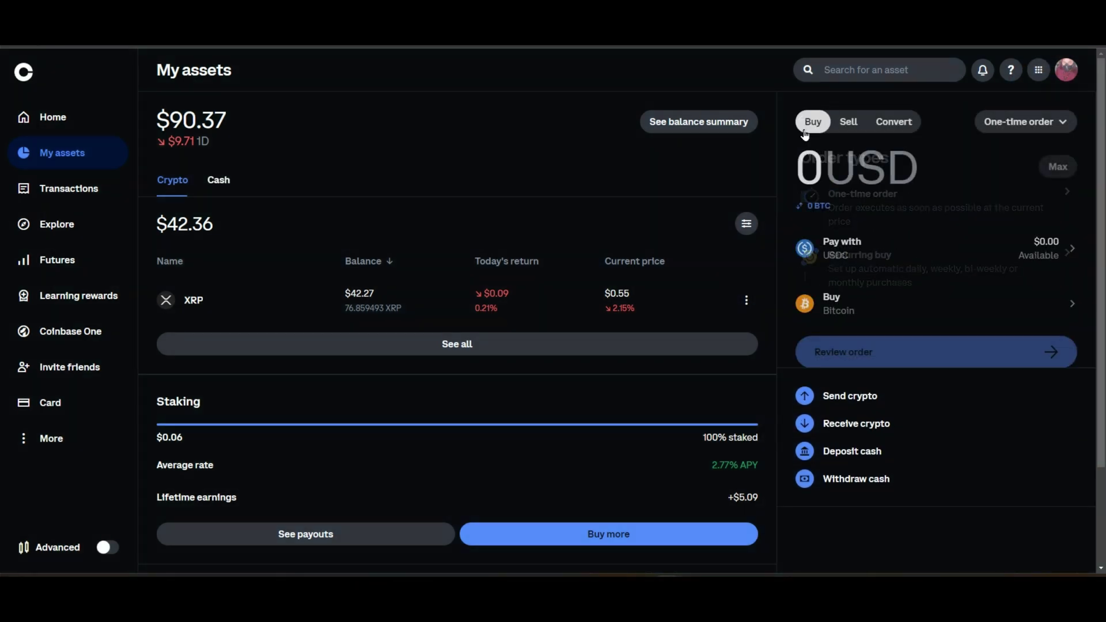
Step: Choose Cash (USD) as the payment method and set the order type to Limit order
{"action": "left_click", "coordinate": [885, 256]}
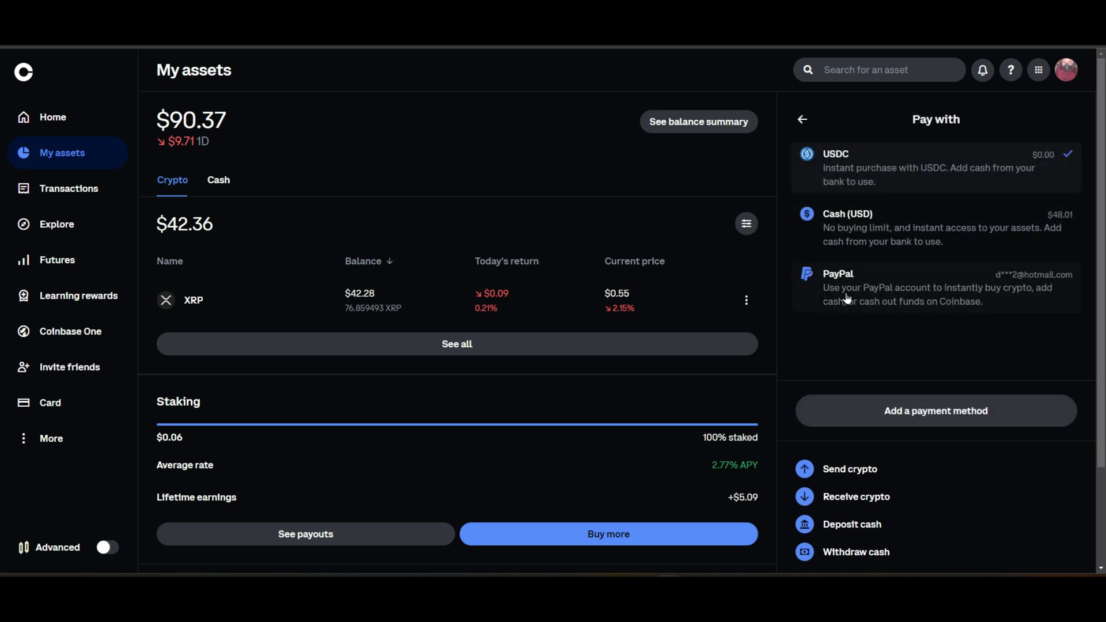
{"action": "left_click", "coordinate": [871, 242]}
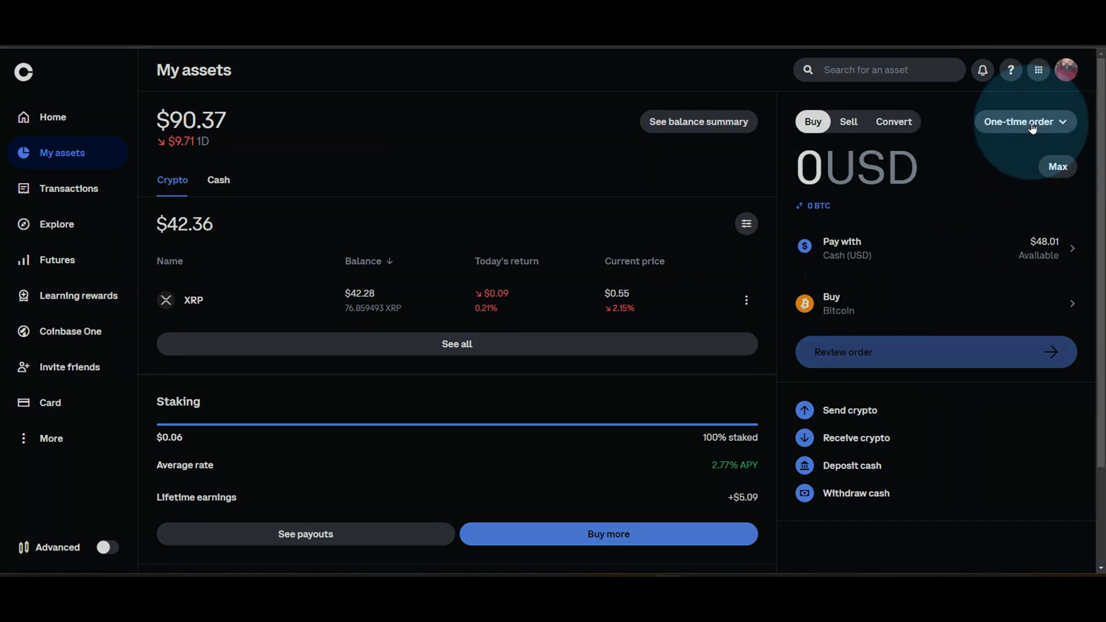
{"action": "left_click", "coordinate": [1032, 124]}
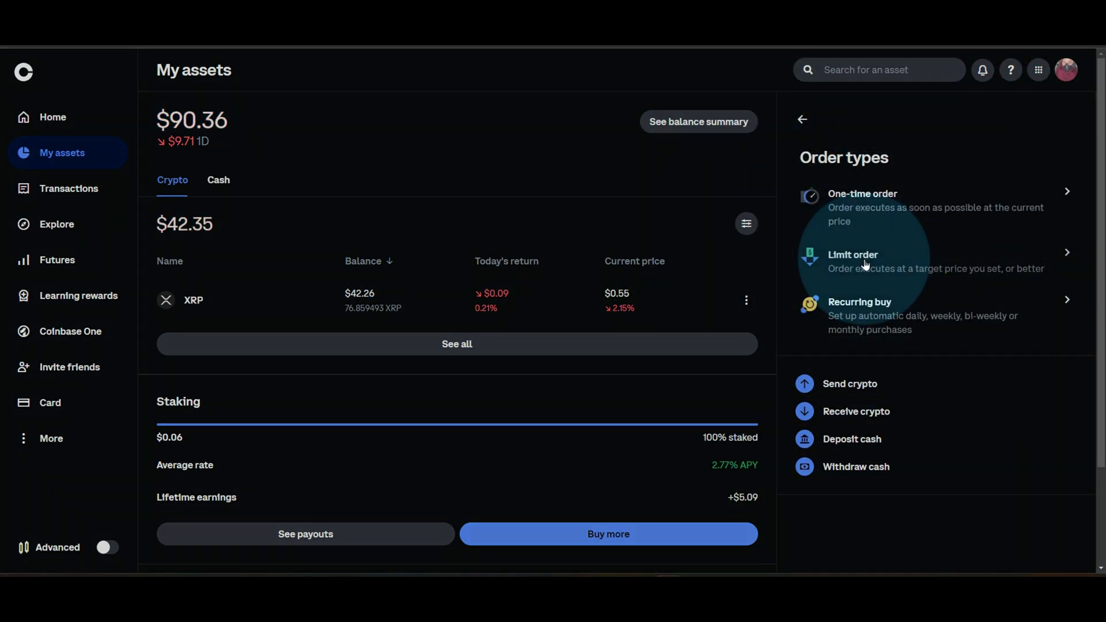
{"action": "left_click", "coordinate": [866, 262]}
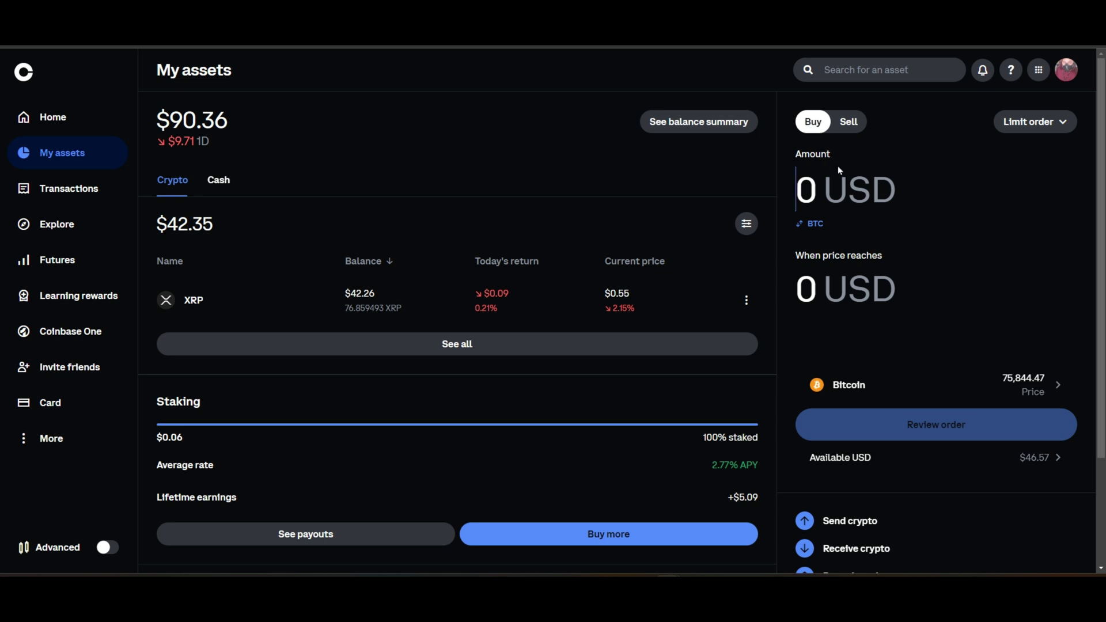
Step: Set the limit order's amount in crypto units, choose Dogecoin as the asset and enter 100 DOGE
{"action": "left_click", "coordinate": [814, 225]}
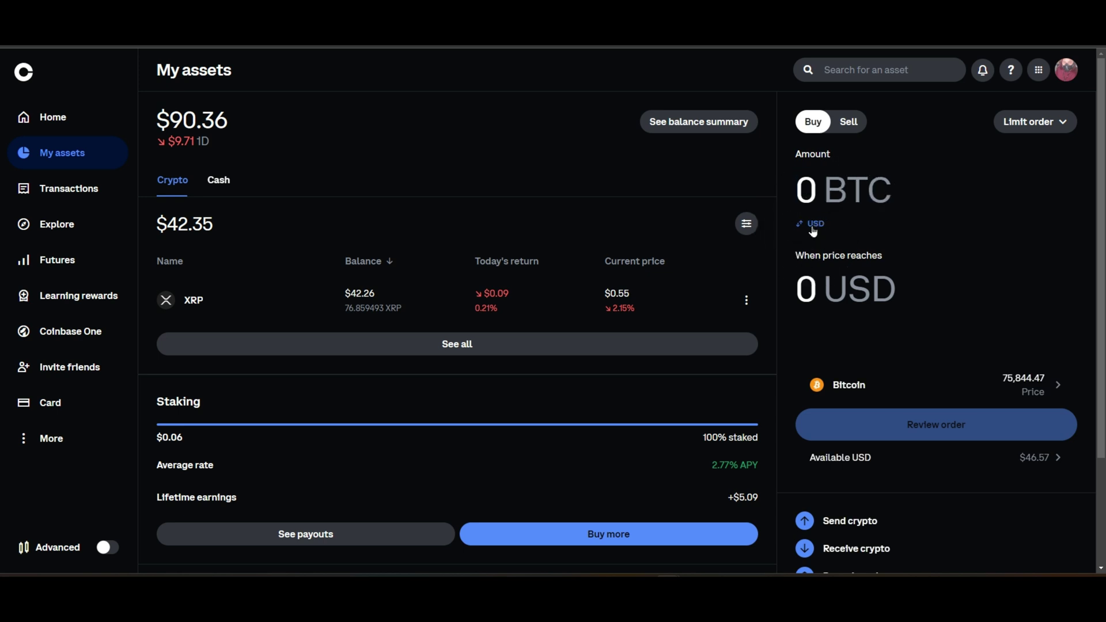
{"action": "left_click", "coordinate": [874, 398]}
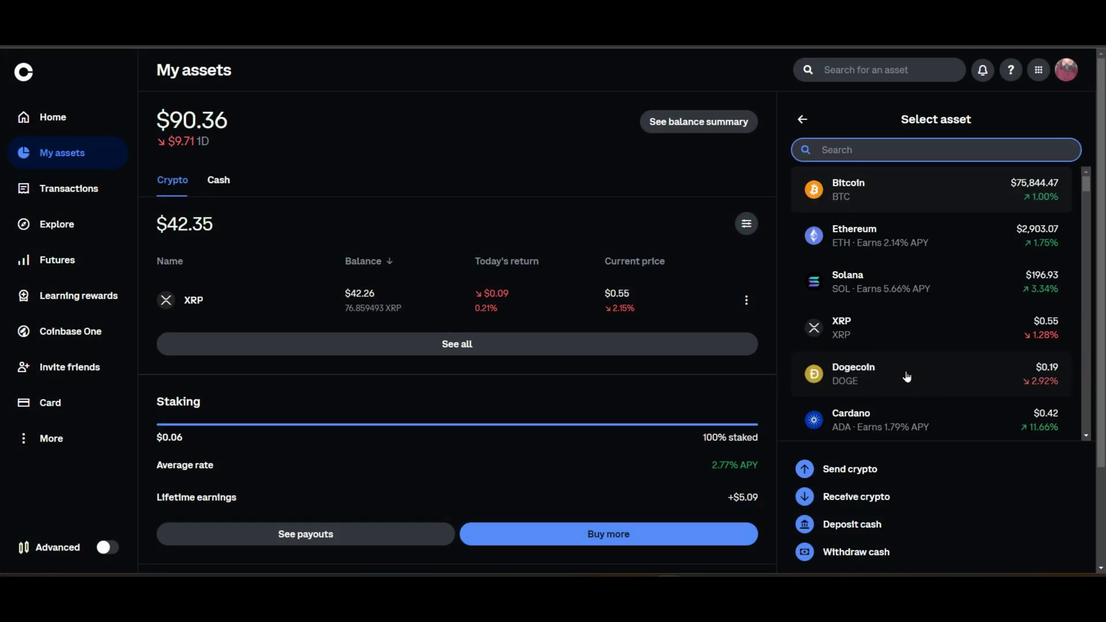
{"action": "left_click", "coordinate": [899, 373]}
{"action": "left_click", "coordinate": [880, 378]}
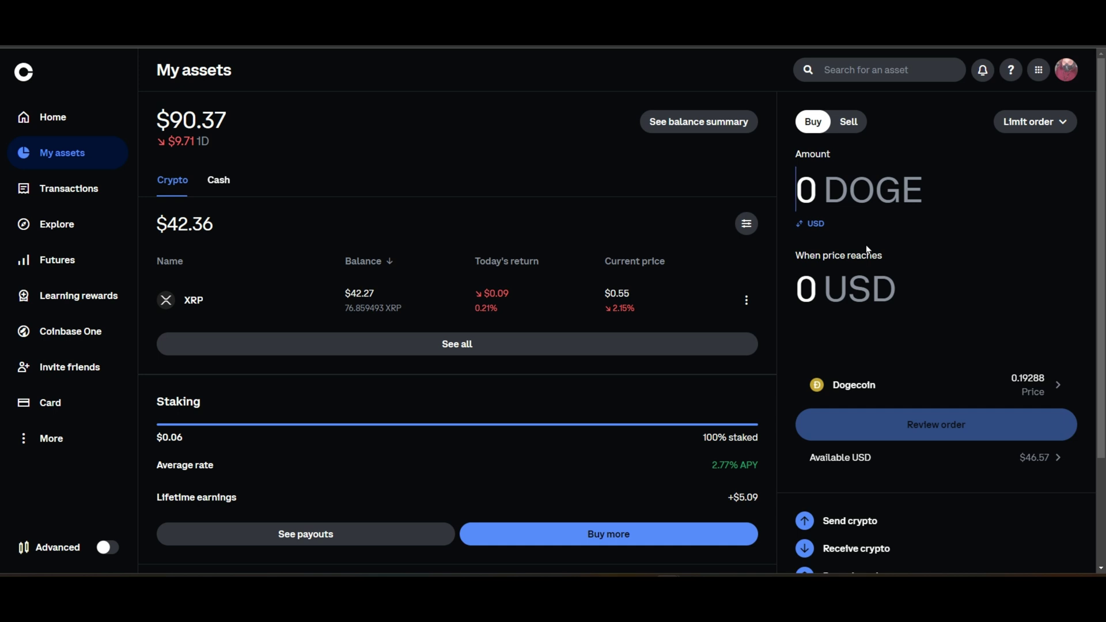
{"action": "type", "text": "10"}
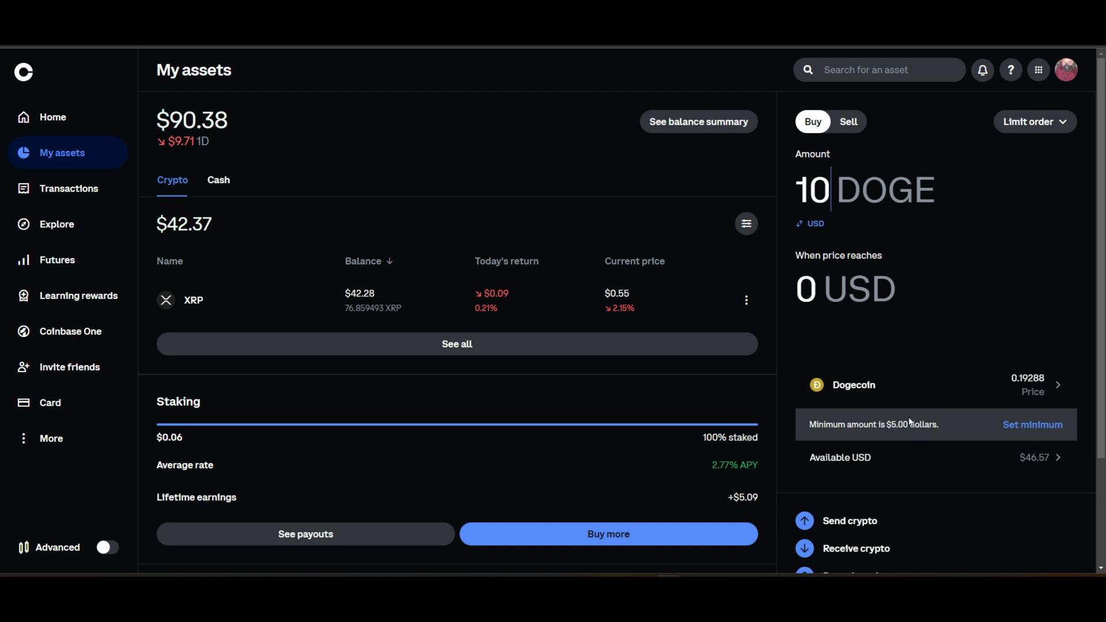
{"action": "type", "text": "0"}
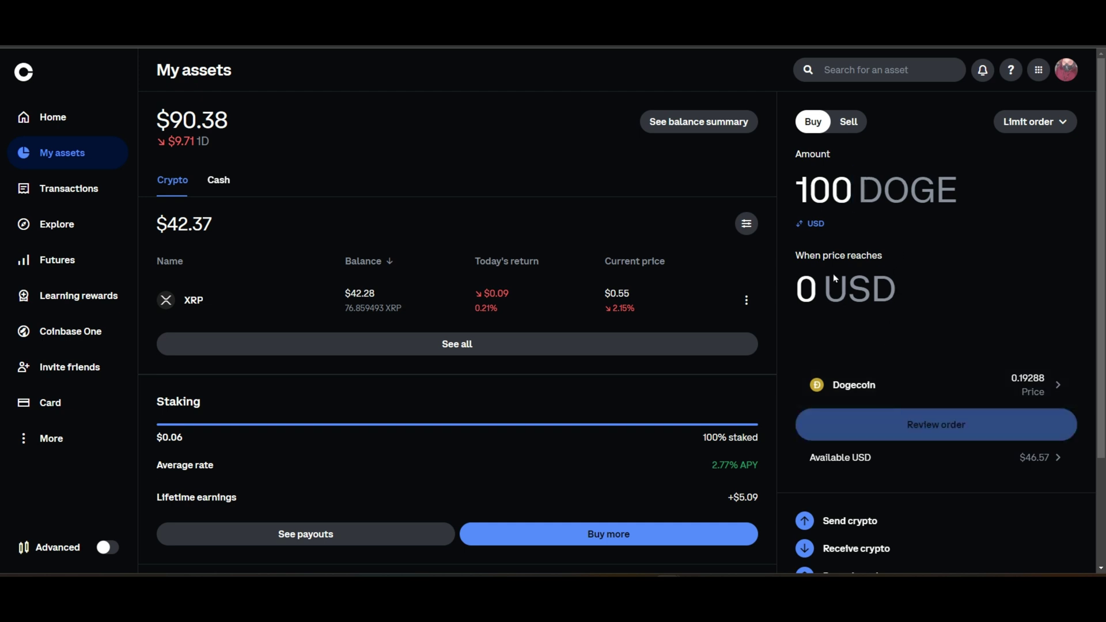
Step: Set the trigger price of the Dogecoin limit order to 10% below the current price, 0.17359 USD
{"action": "left_click", "coordinate": [862, 298]}
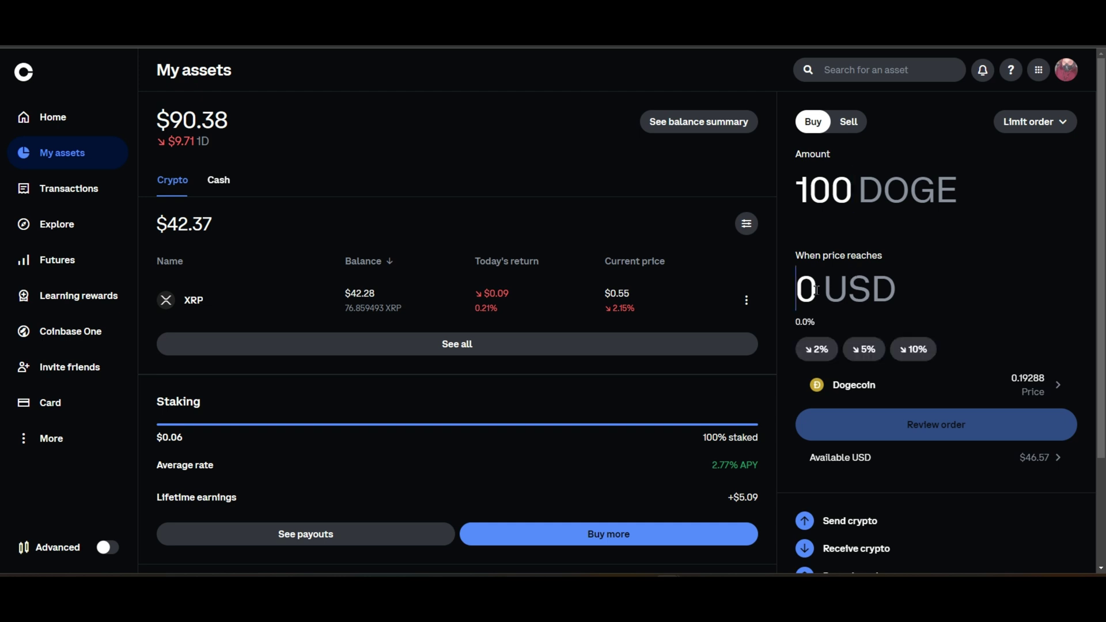
{"action": "left_click", "coordinate": [918, 355]}
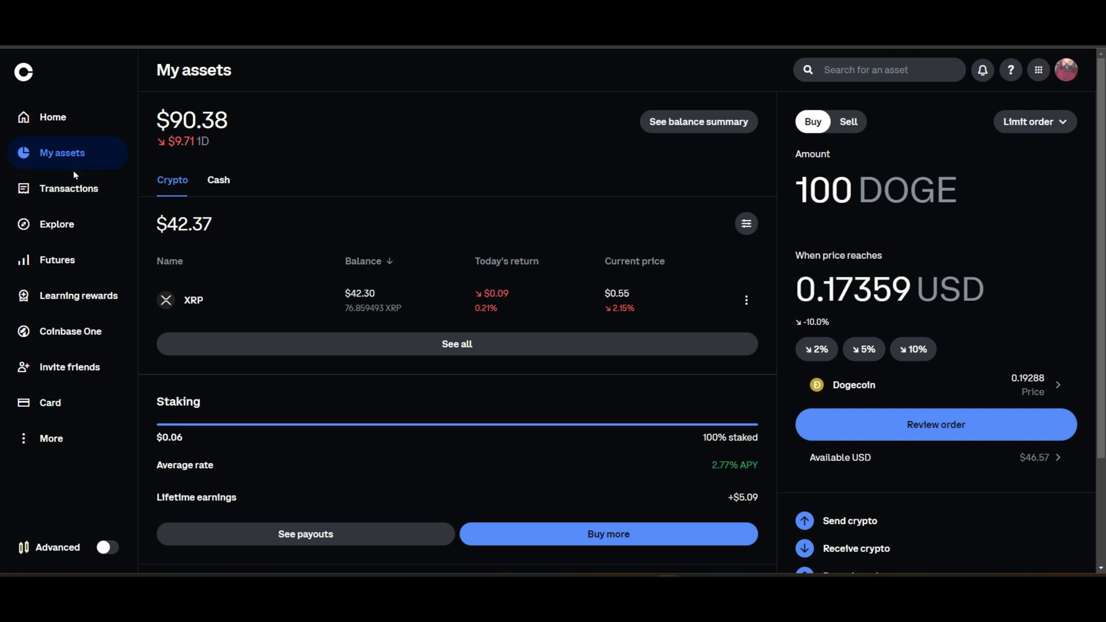
{"action": "left_click", "coordinate": [70, 245]}
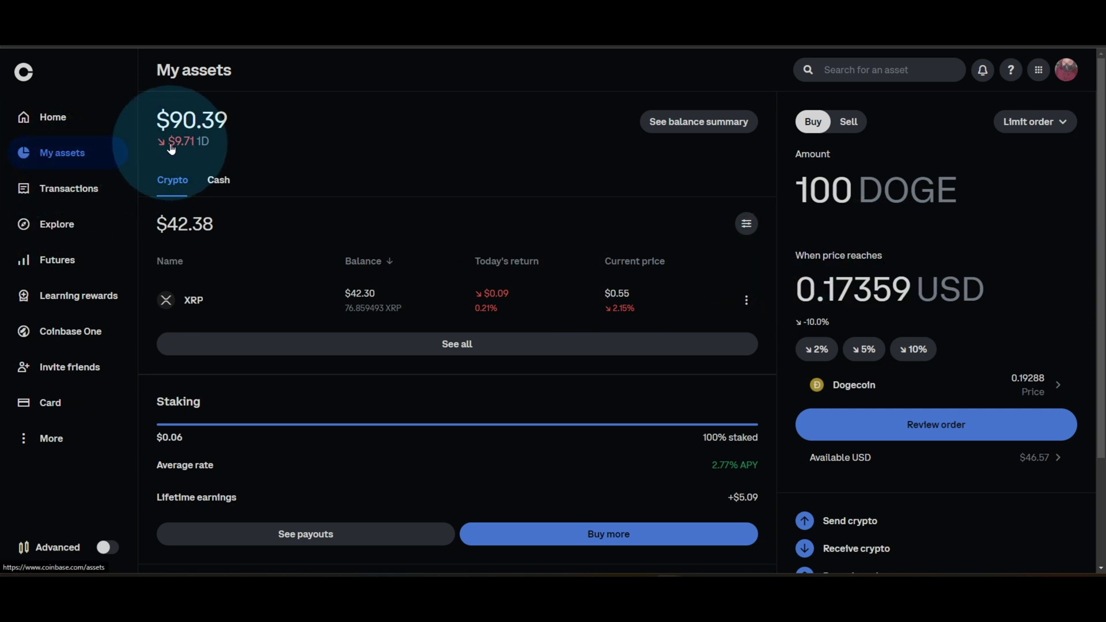
Step: Look through the Futures and Explore pages, return to Home and check Dogecoin's current price in the watchlist
{"action": "left_click", "coordinate": [43, 263]}
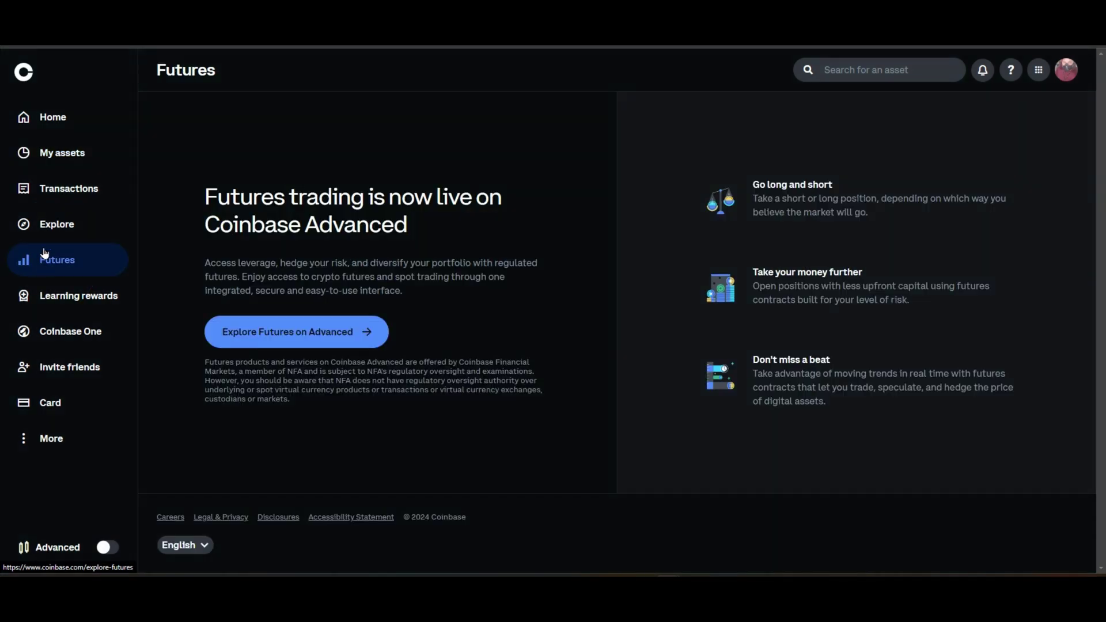
{"action": "left_click", "coordinate": [44, 224]}
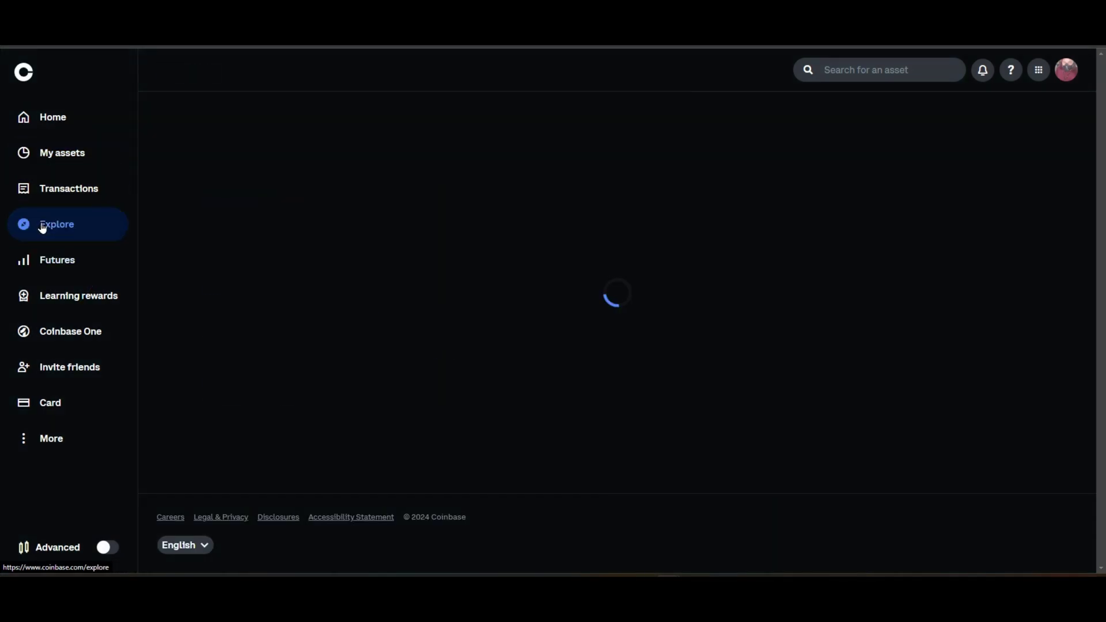
{"action": "left_click", "coordinate": [53, 118]}
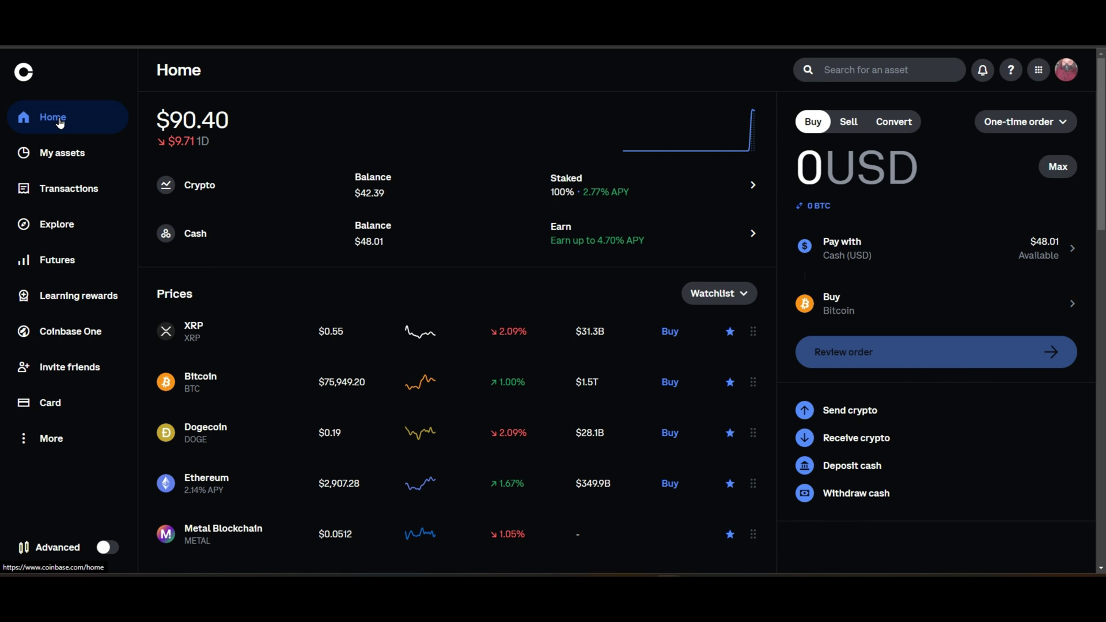
{"action": "left_click", "coordinate": [327, 447]}
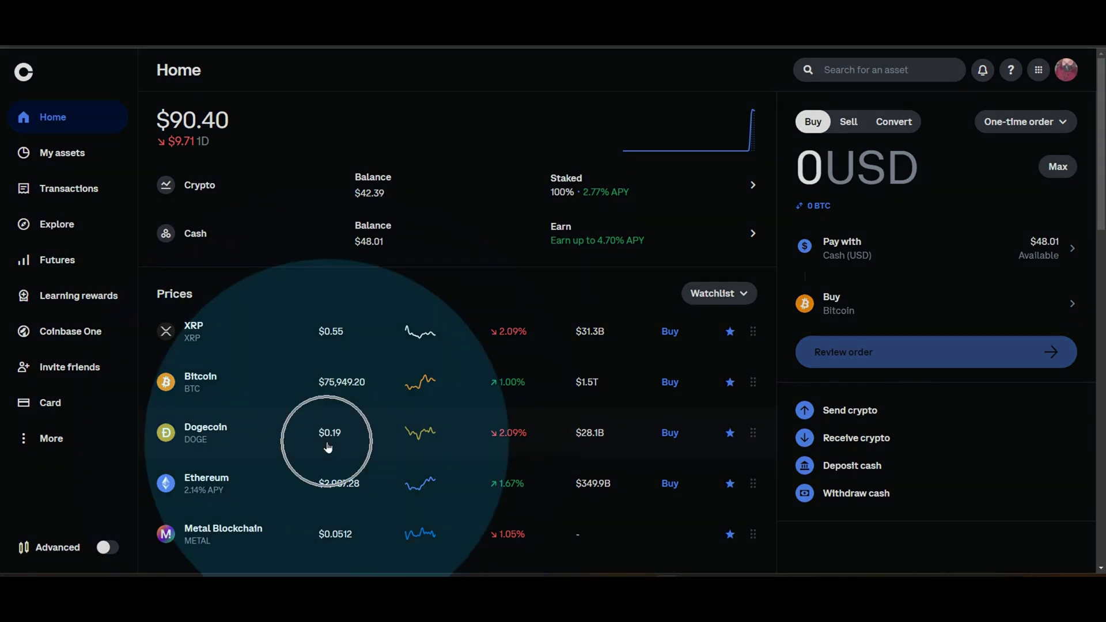
{"action": "left_click", "coordinate": [328, 446]}
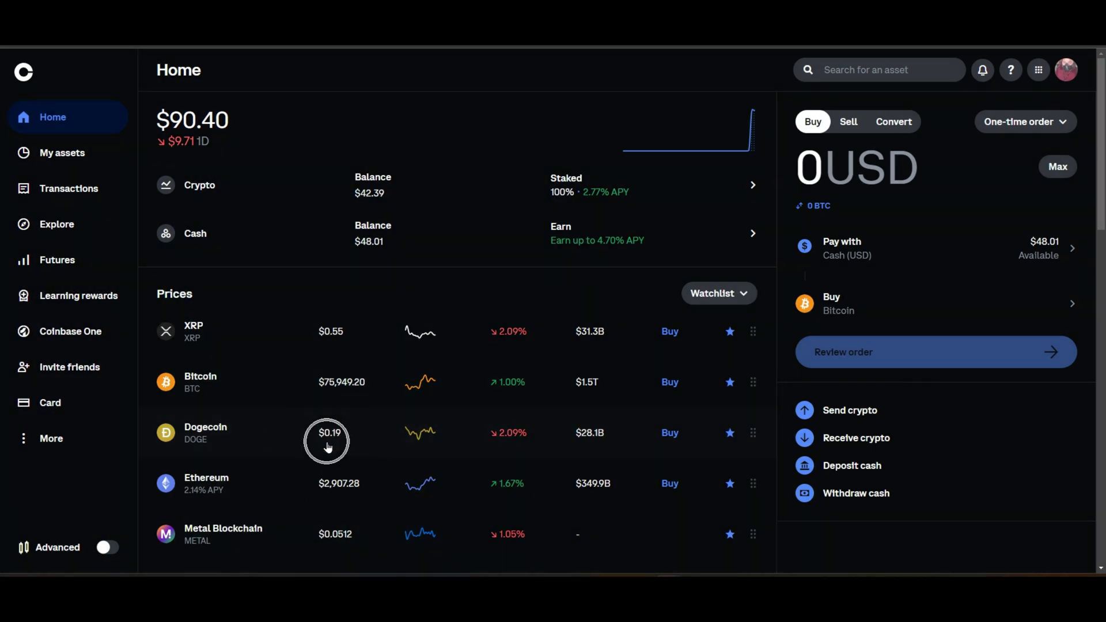
{"action": "left_click", "coordinate": [328, 447]}
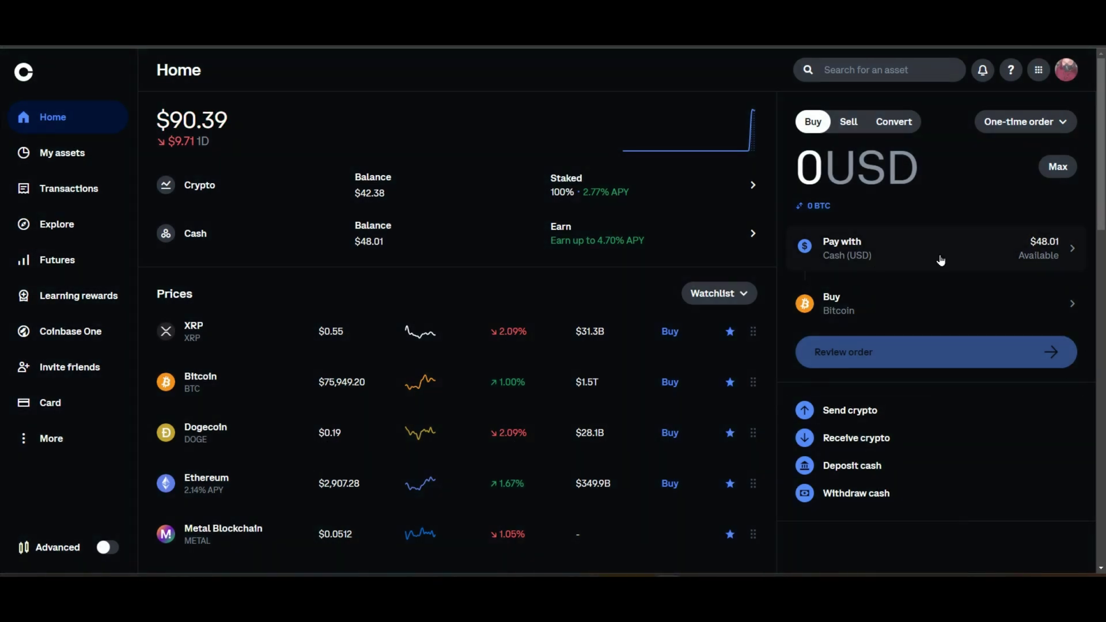
Step: Set the buy order type to Limit order and choose Dogecoin as the asset
{"action": "left_click", "coordinate": [1020, 124]}
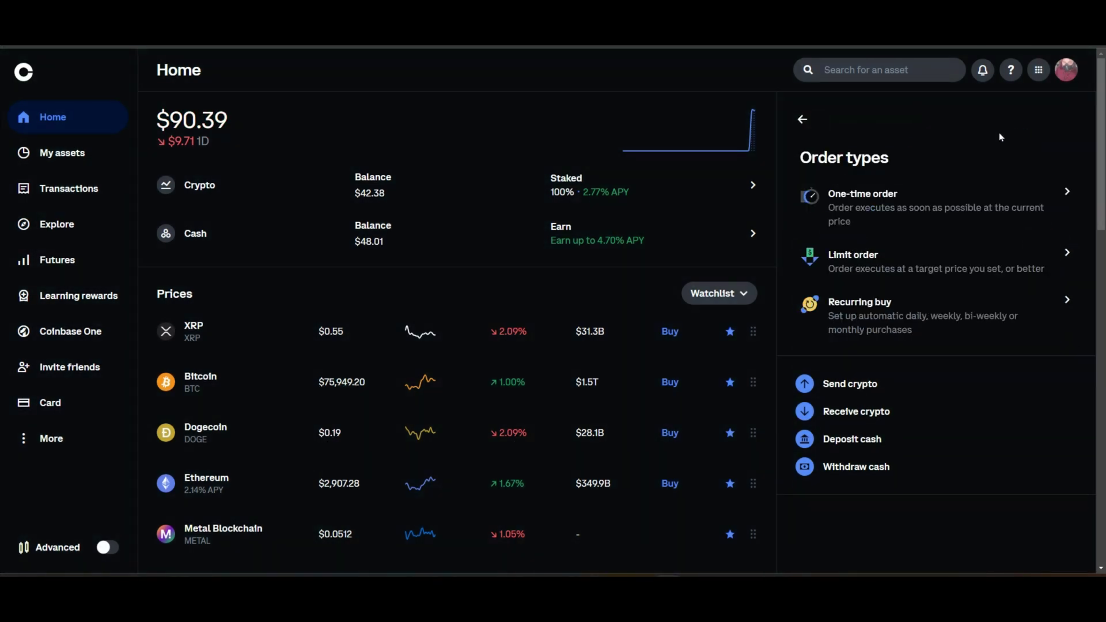
{"action": "left_click", "coordinate": [852, 270]}
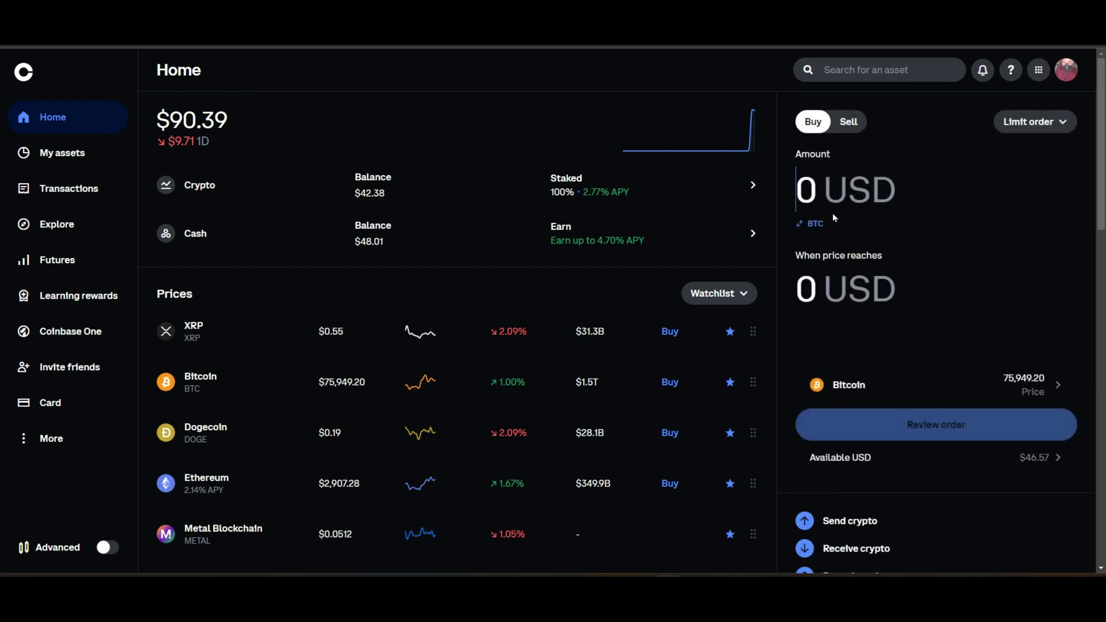
{"action": "left_click", "coordinate": [839, 389]}
{"action": "left_click", "coordinate": [868, 387]}
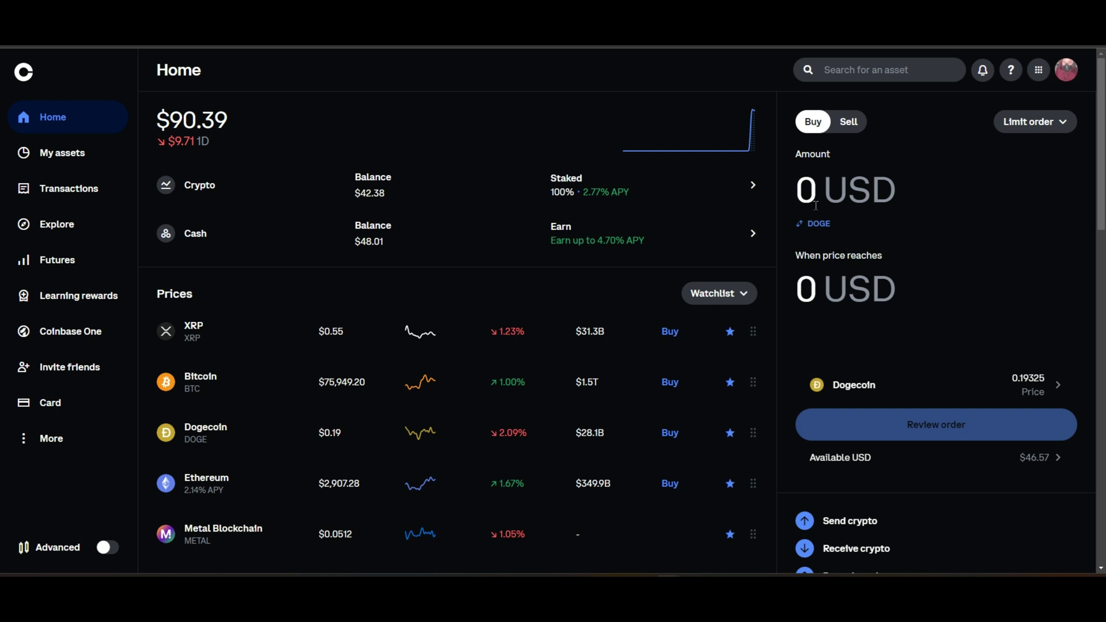
Step: Enter an amount of 100 DOGE and set the trigger price to 10% below the current price, 0.17392 USD
{"action": "left_click", "coordinate": [820, 225]}
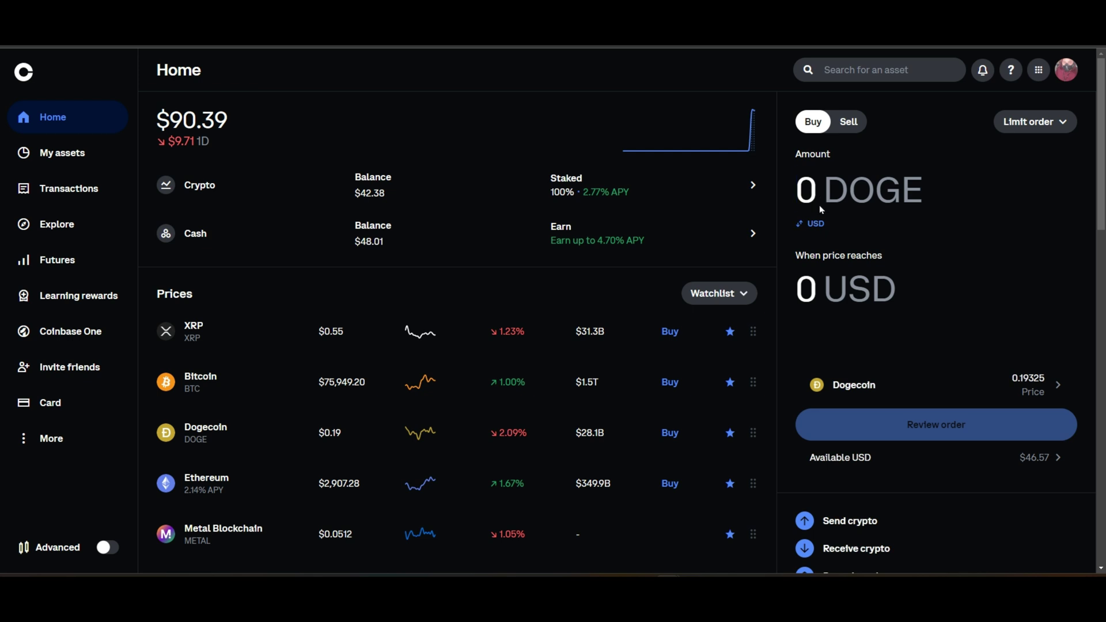
{"action": "type", "text": "100"}
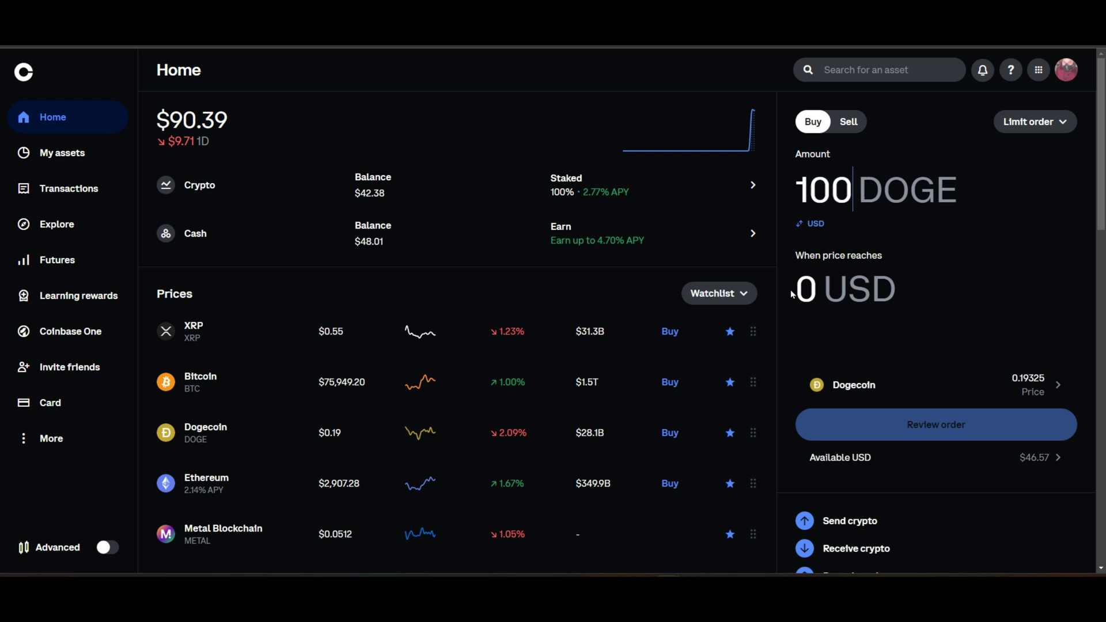
{"action": "left_click", "coordinate": [844, 273]}
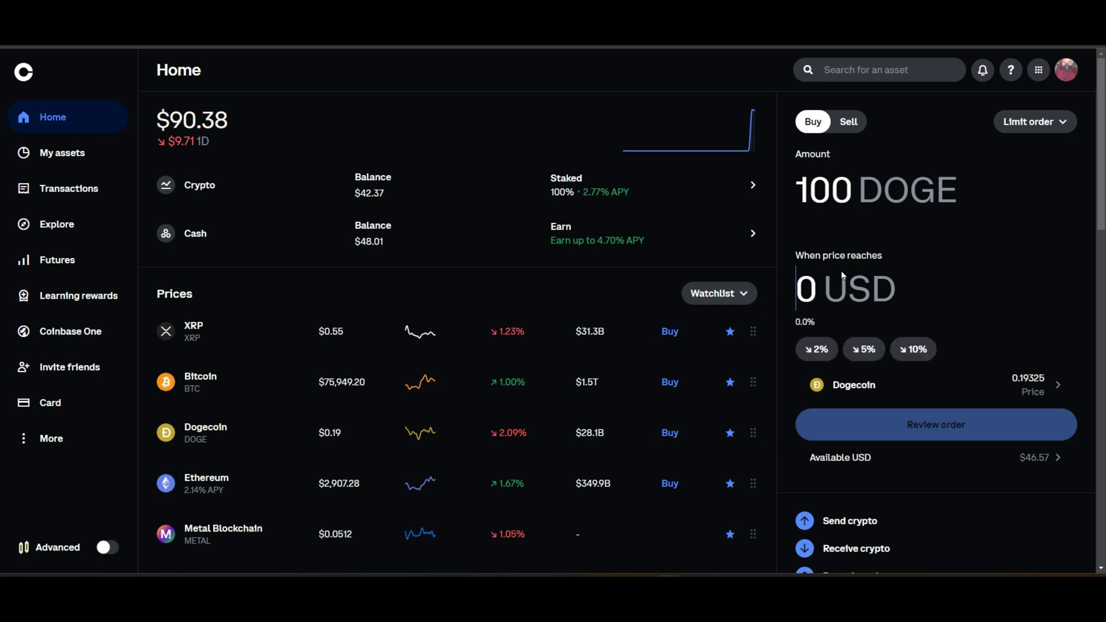
{"action": "left_click", "coordinate": [913, 355]}
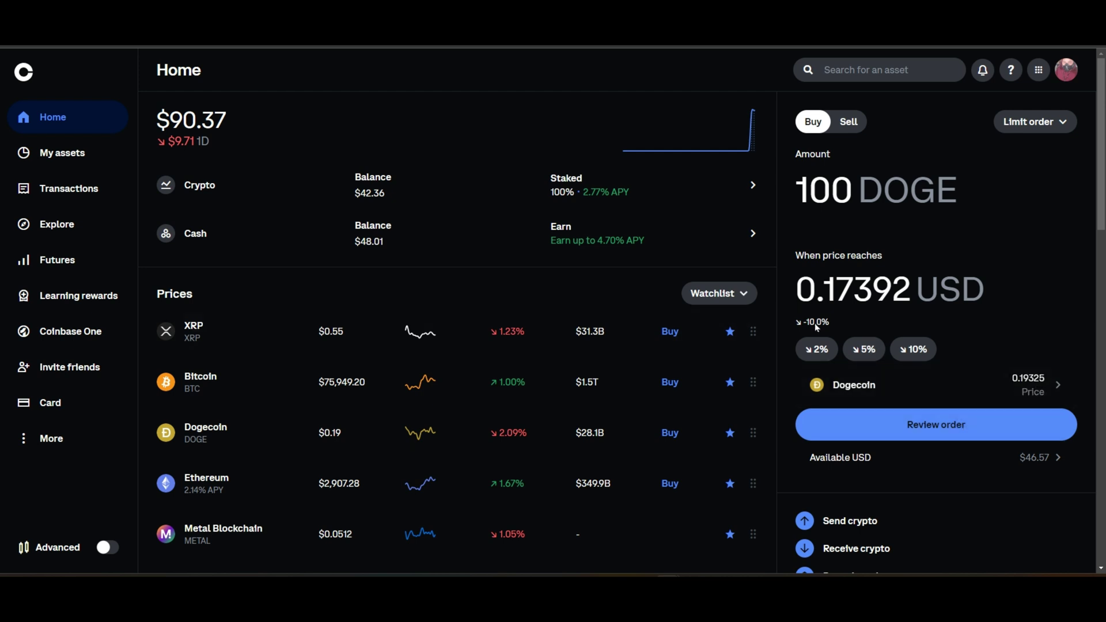
Step: Review the order preview for buying 100 DOGE, place the limit order and dismiss the confirmation
{"action": "left_click", "coordinate": [954, 429]}
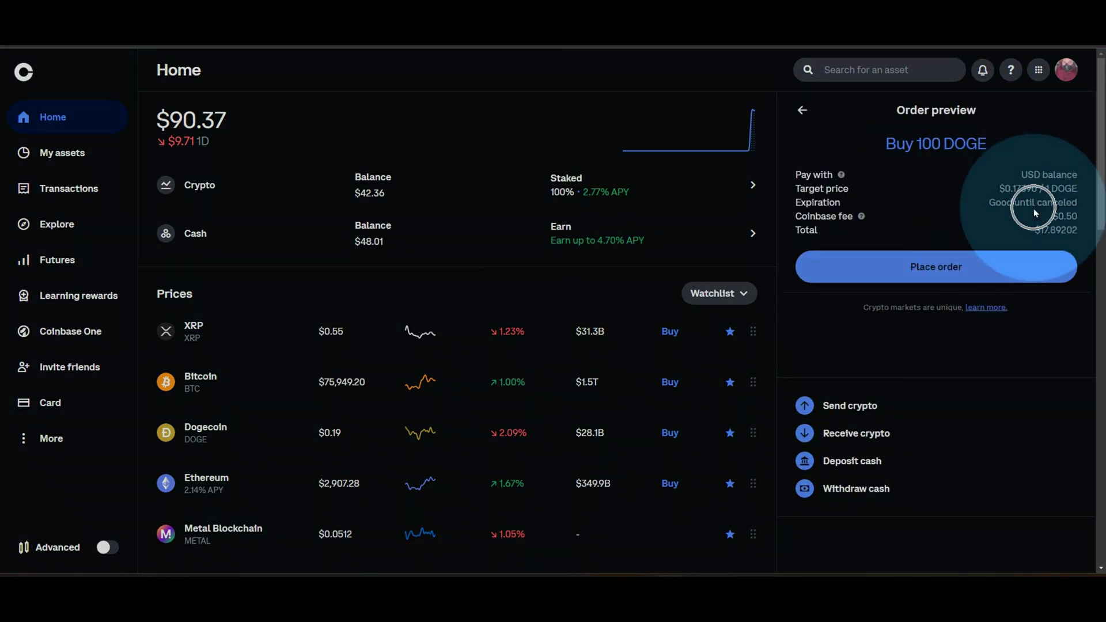
{"action": "left_click", "coordinate": [1032, 211]}
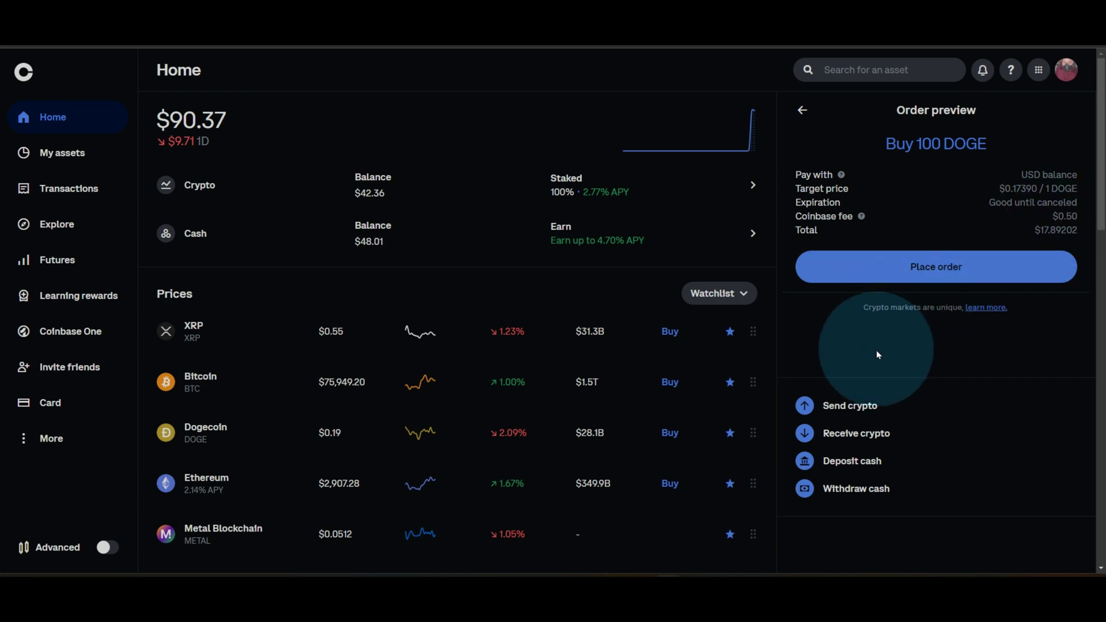
{"action": "left_click", "coordinate": [892, 269]}
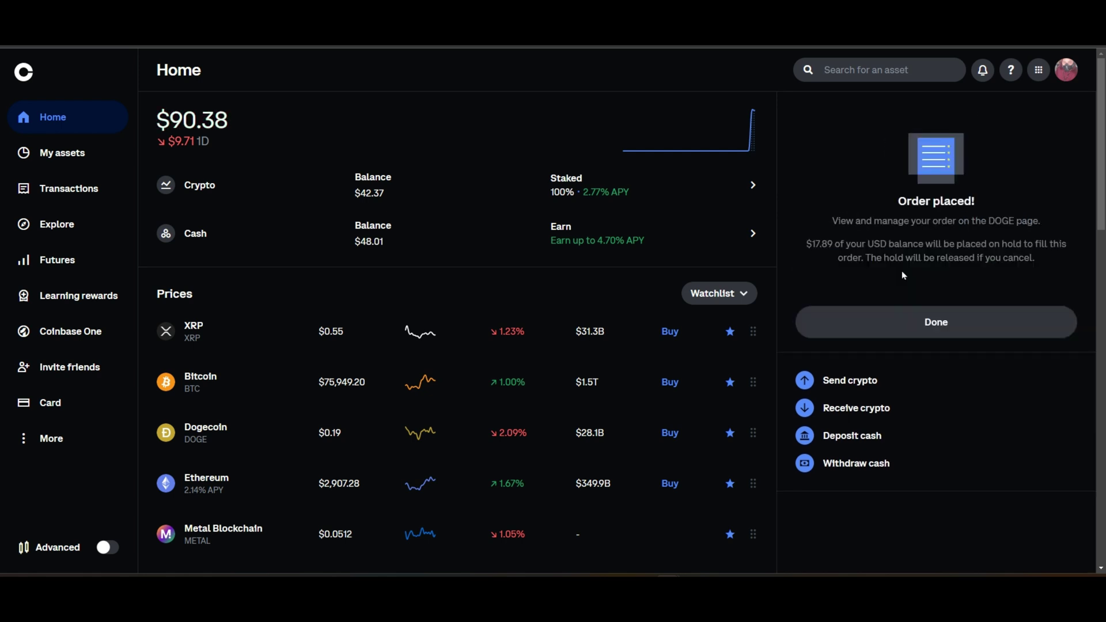
{"action": "left_click", "coordinate": [914, 324]}
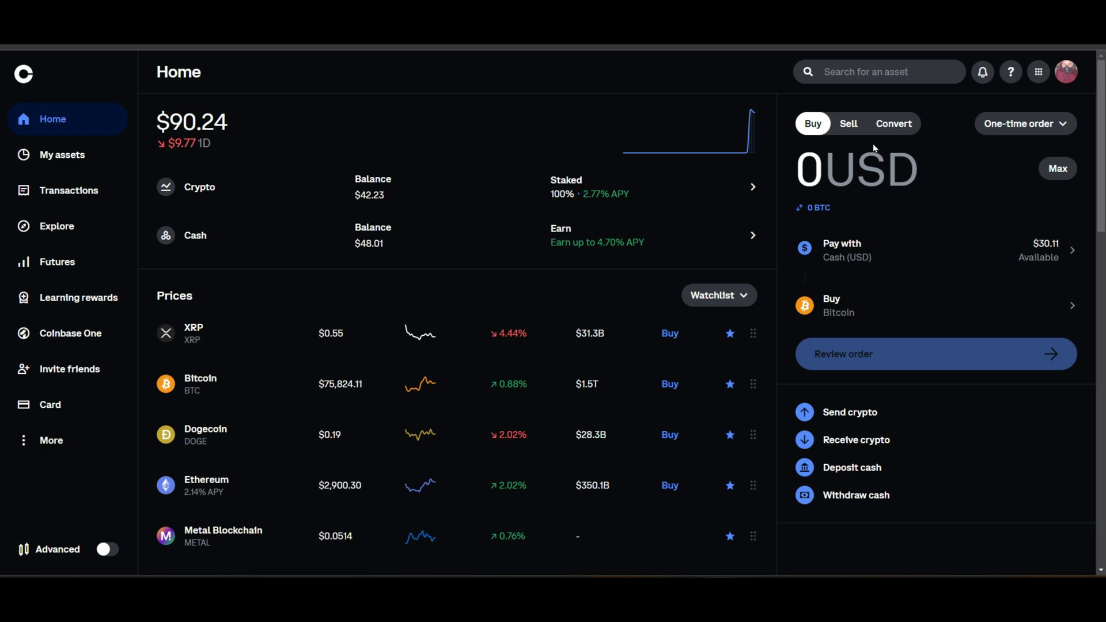
Step: Try setting up a sale on the Home page with XRP as the asset and Limit order as the order type
{"action": "left_click", "coordinate": [848, 128]}
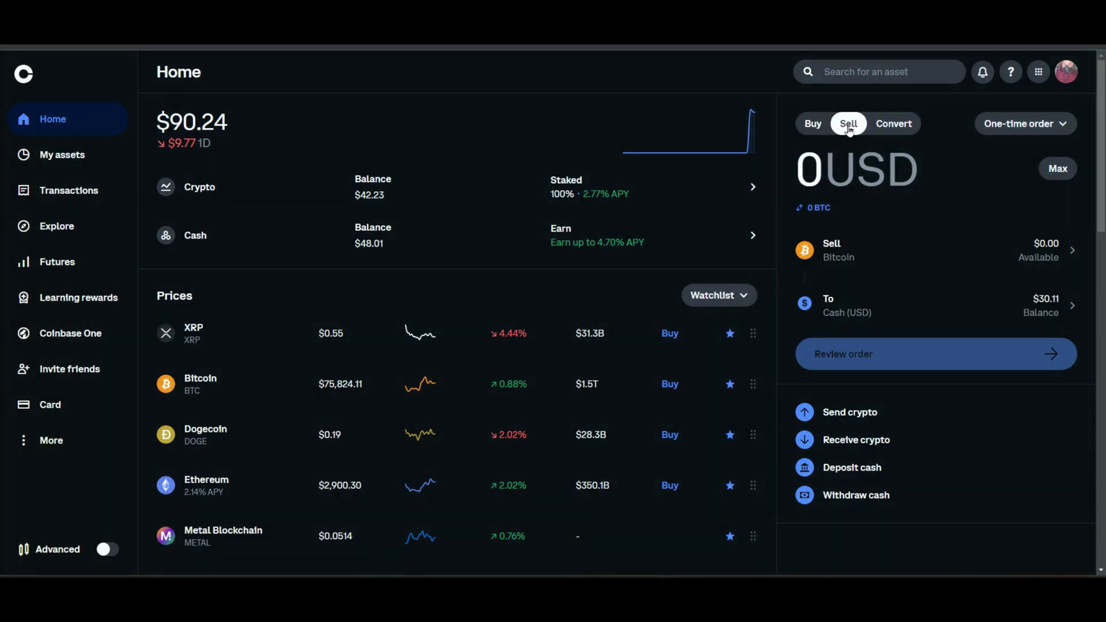
{"action": "left_click", "coordinate": [852, 261]}
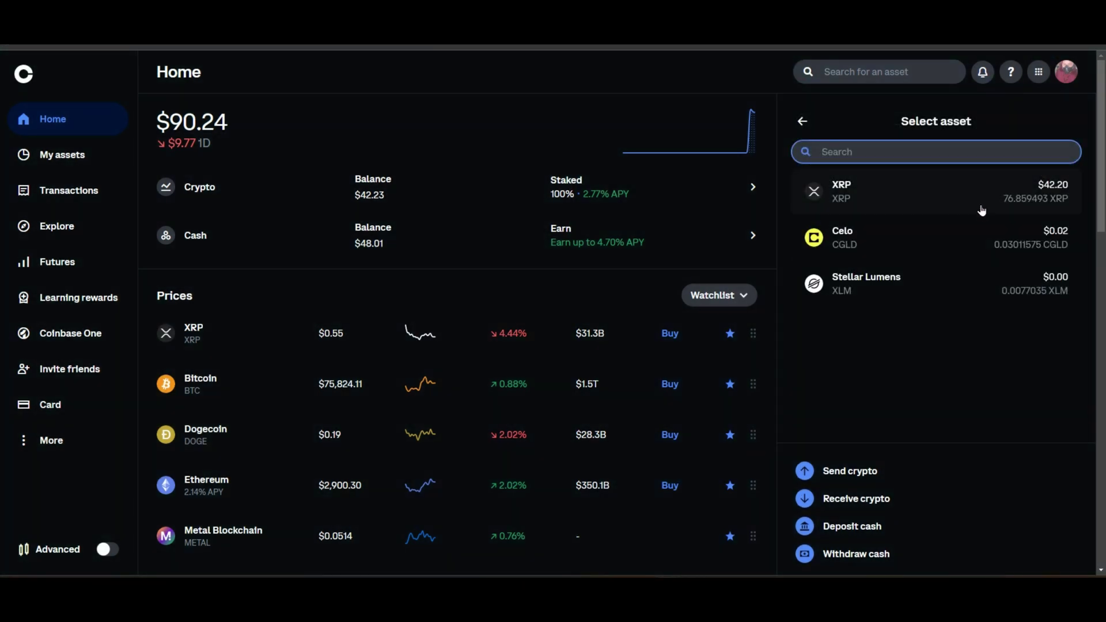
{"action": "left_click_drag", "start_coordinate": [963, 207], "coordinate": [888, 201]}
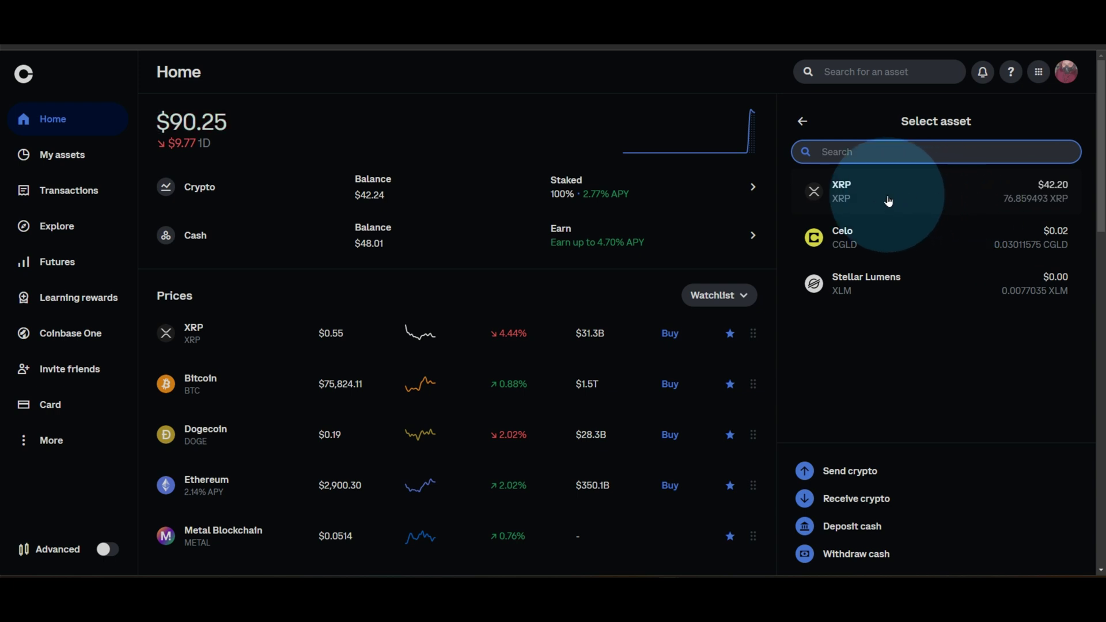
{"action": "left_click", "coordinate": [888, 200]}
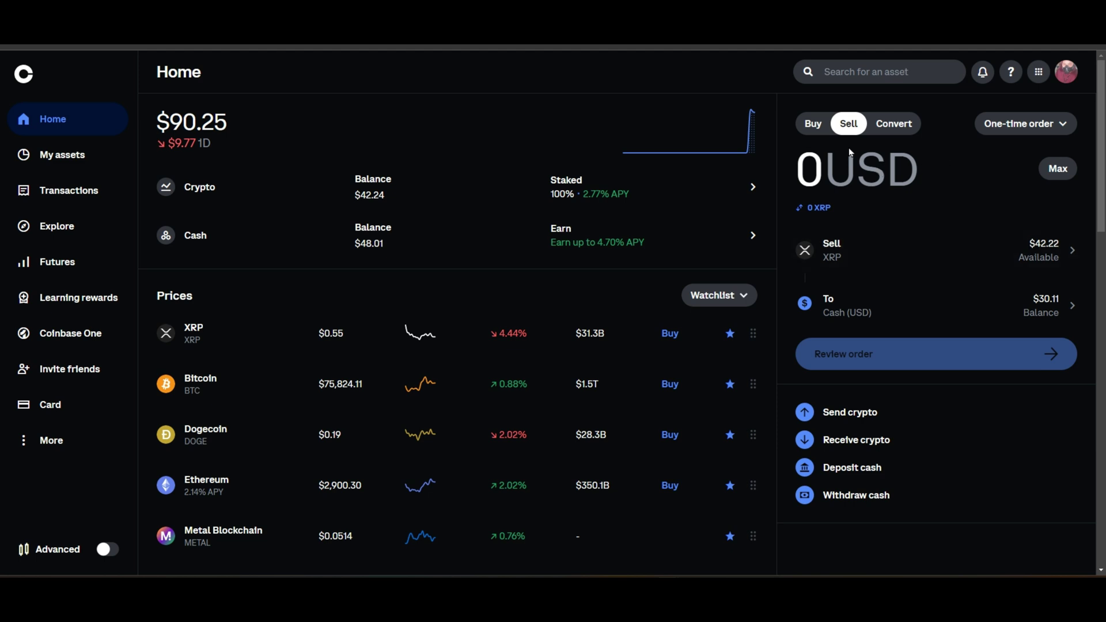
{"action": "left_click", "coordinate": [1033, 132]}
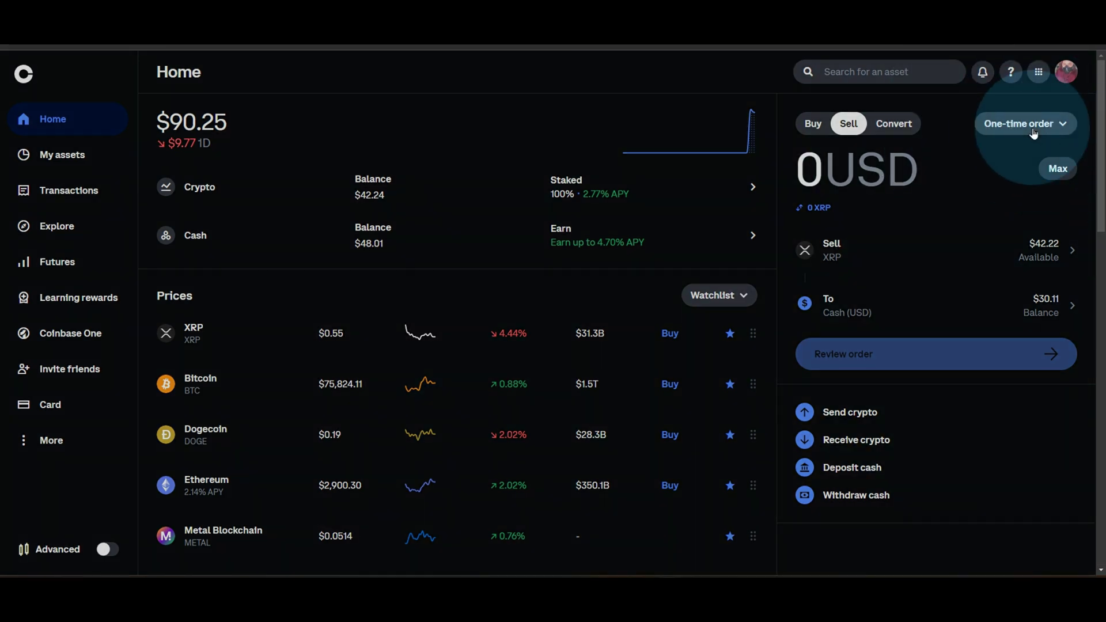
{"action": "left_click", "coordinate": [884, 259]}
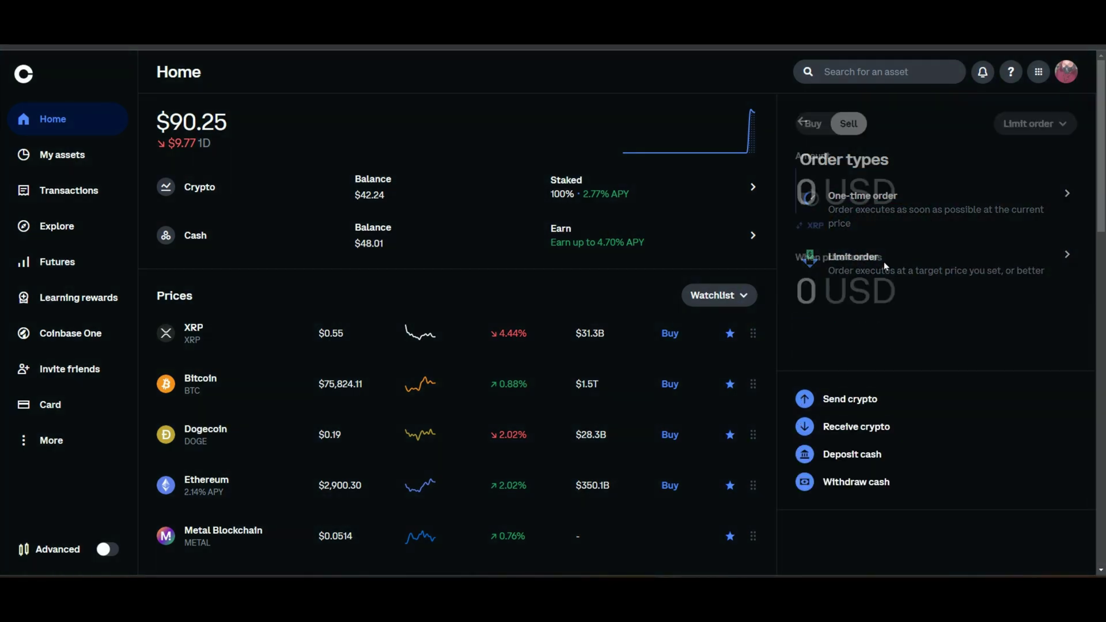
{"action": "left_click", "coordinate": [849, 125]}
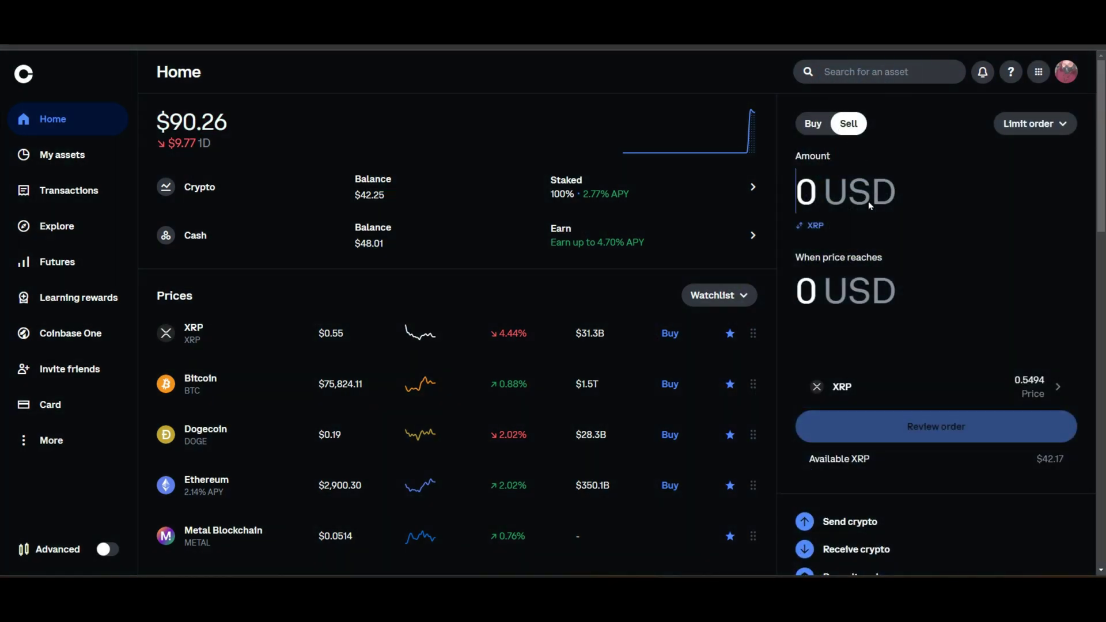
Step: Open the My assets page and check the XRP balance
{"action": "left_click", "coordinate": [406, 334]}
{"action": "left_click", "coordinate": [63, 345]}
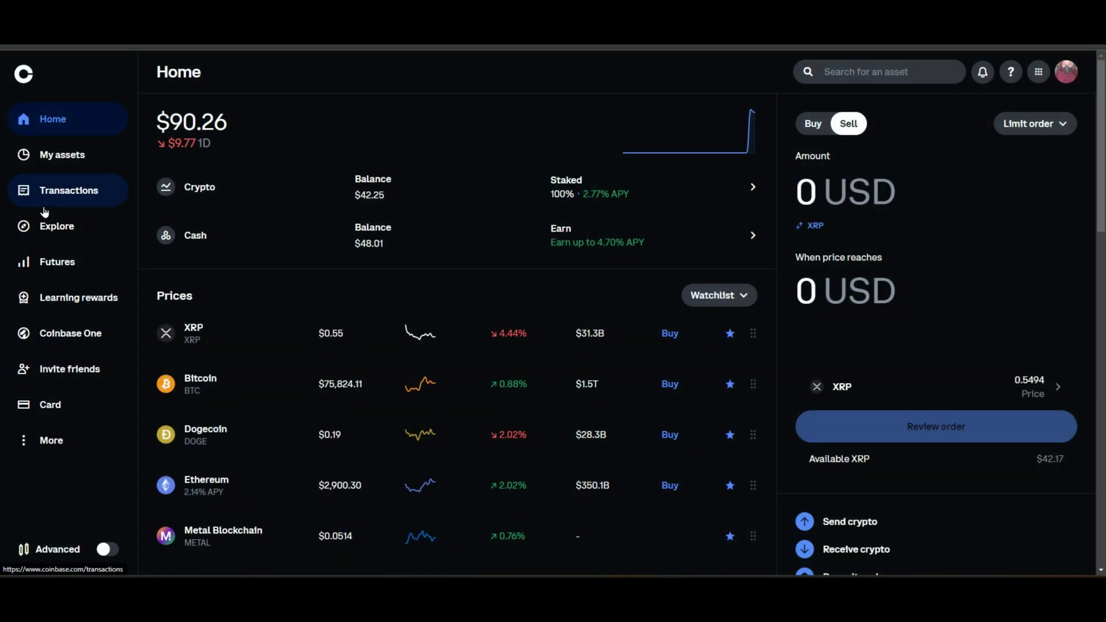
{"action": "left_click", "coordinate": [87, 163]}
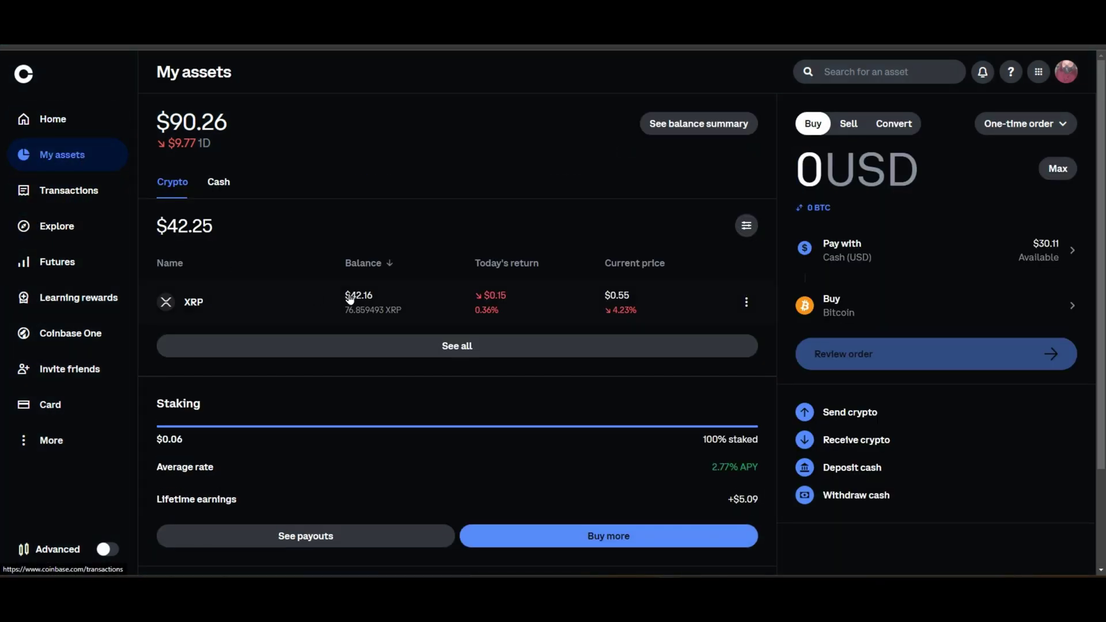
{"action": "left_click", "coordinate": [371, 321]}
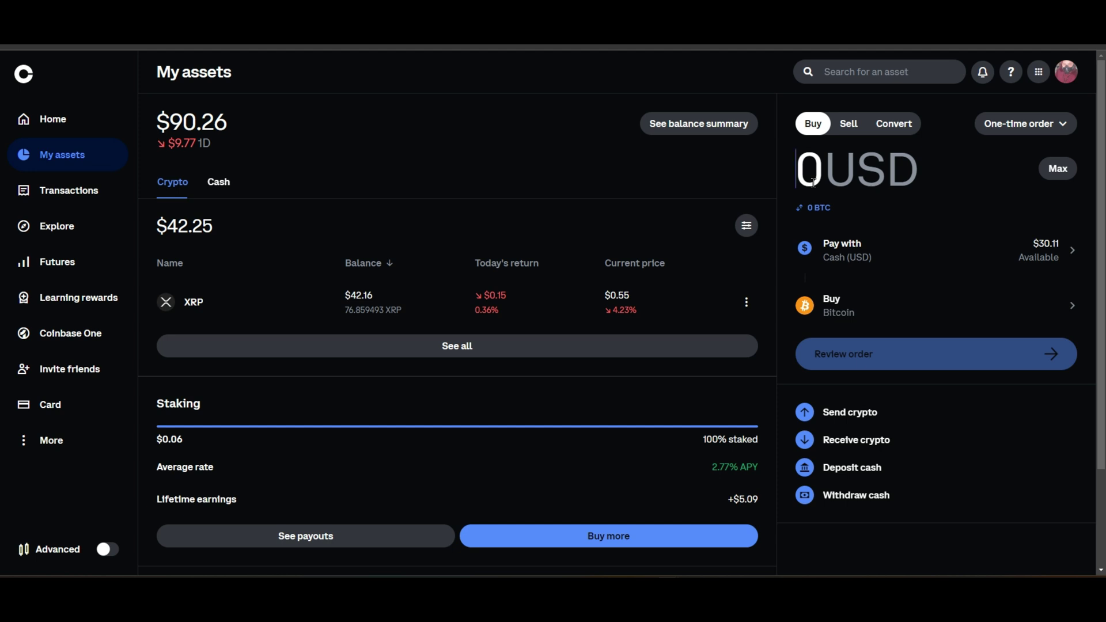
Step: Switch the trade from buying to selling, choose XRP as the asset and enter 30 USD as the amount
{"action": "type", "text": "30"}
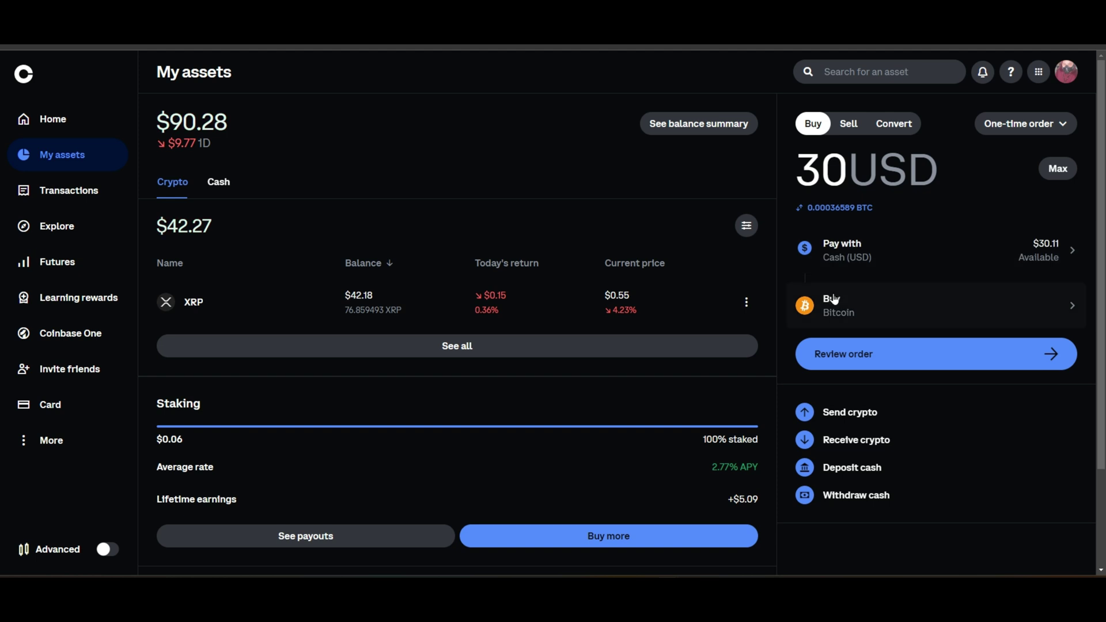
{"action": "left_click", "coordinate": [848, 123]}
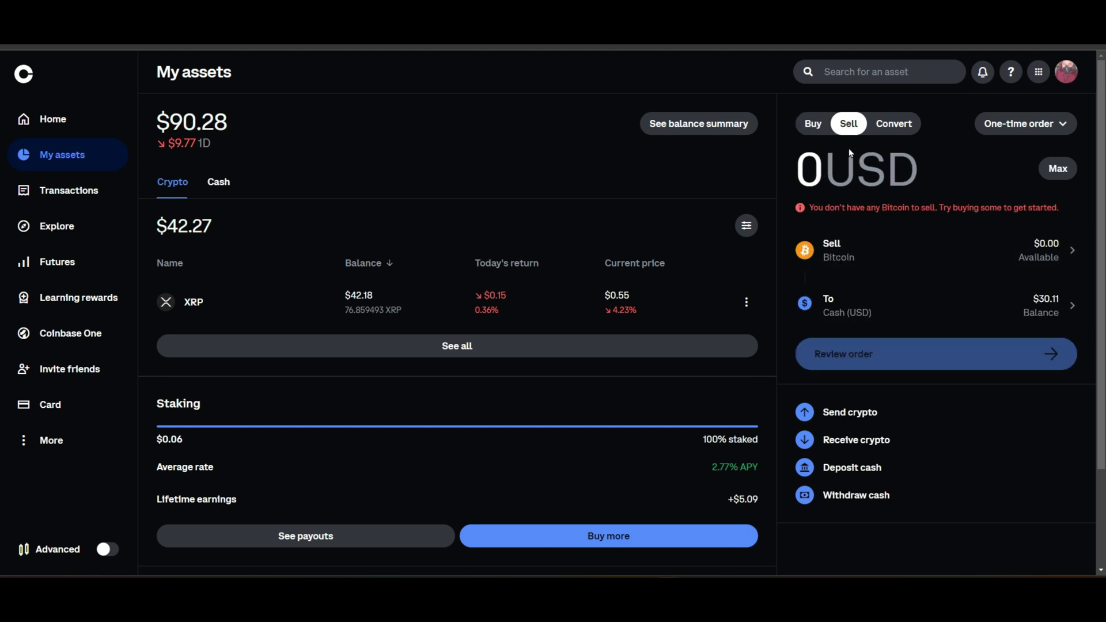
{"action": "left_click", "coordinate": [841, 248]}
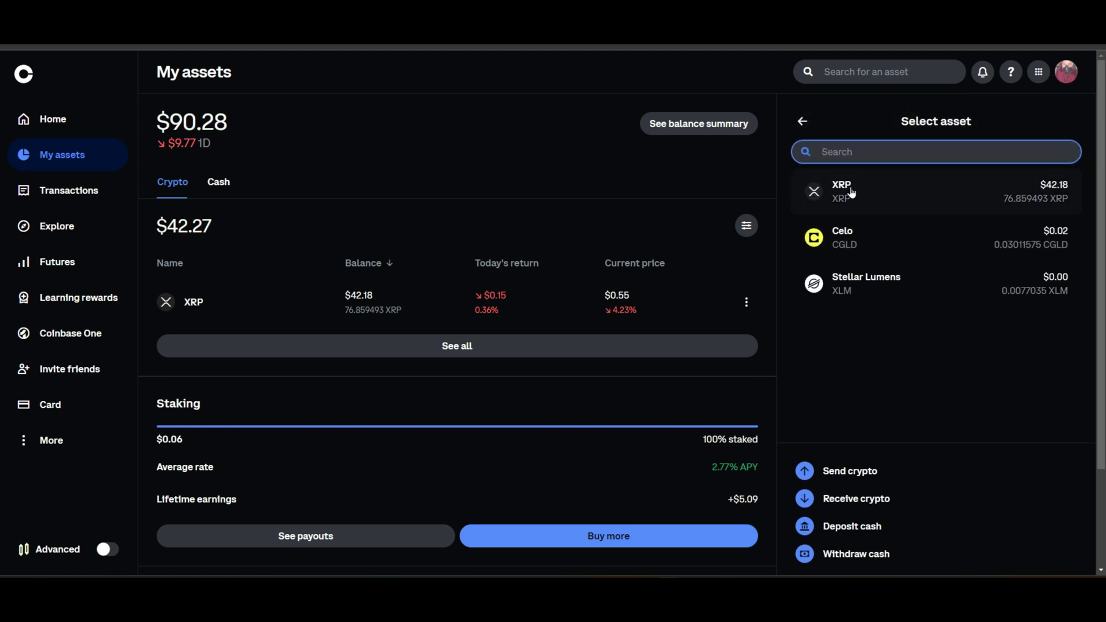
{"action": "left_click", "coordinate": [842, 197]}
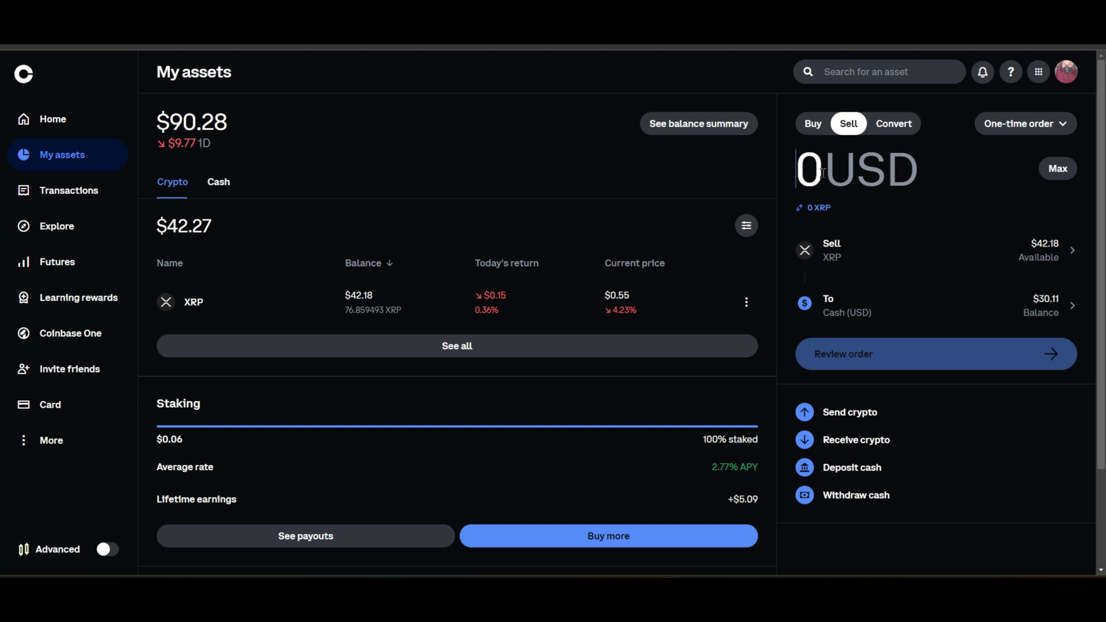
{"action": "left_click", "coordinate": [822, 174]}
{"action": "type", "text": "30"}
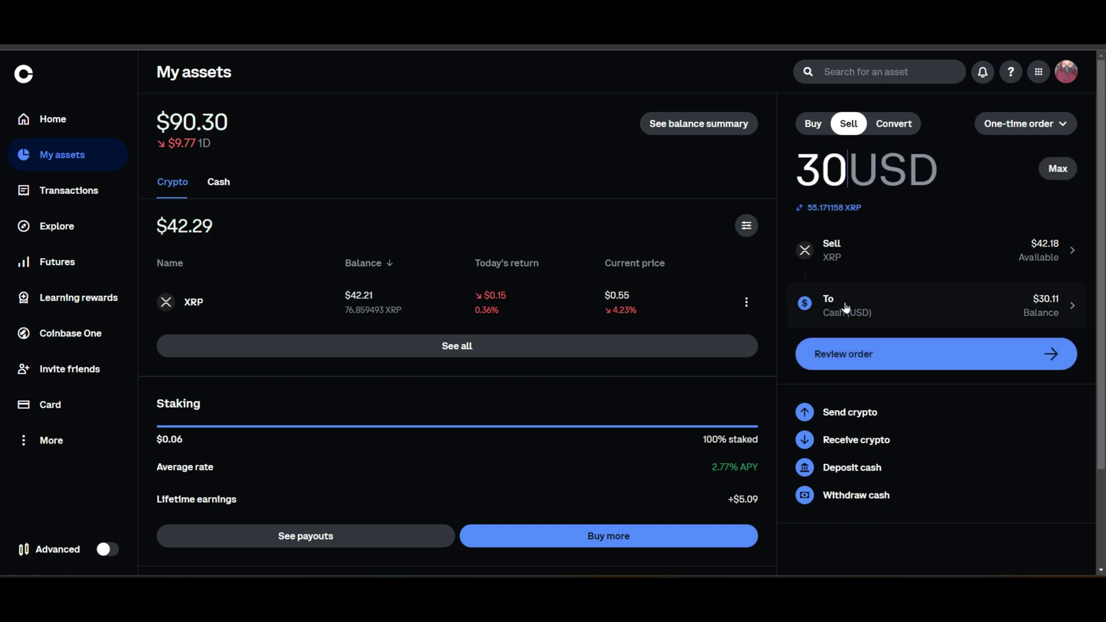
Step: Change the XRP sale to a limit order and switch its amount from USD to XRP units
{"action": "left_click", "coordinate": [1009, 123]}
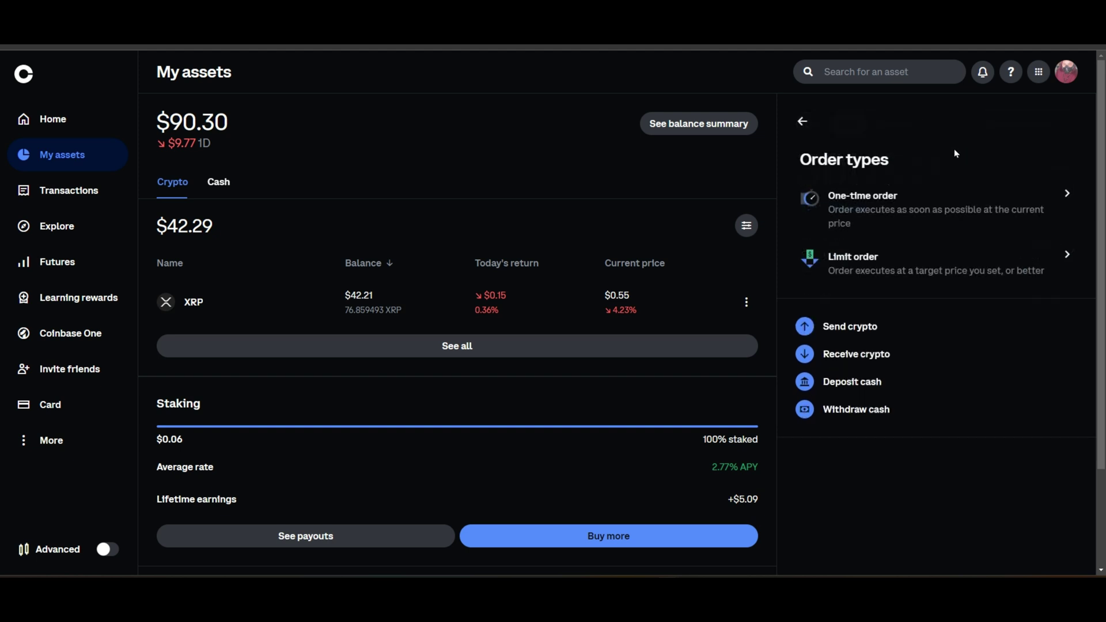
{"action": "left_click", "coordinate": [835, 258]}
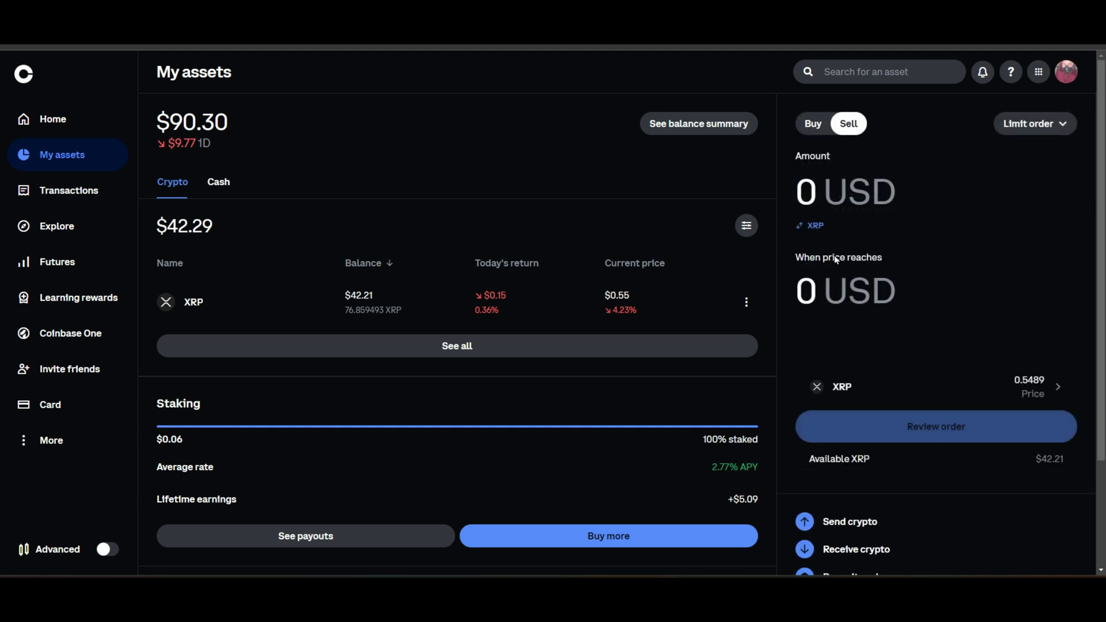
{"action": "left_click", "coordinate": [821, 299]}
{"action": "left_click", "coordinate": [867, 206]}
{"action": "left_click", "coordinate": [814, 226]}
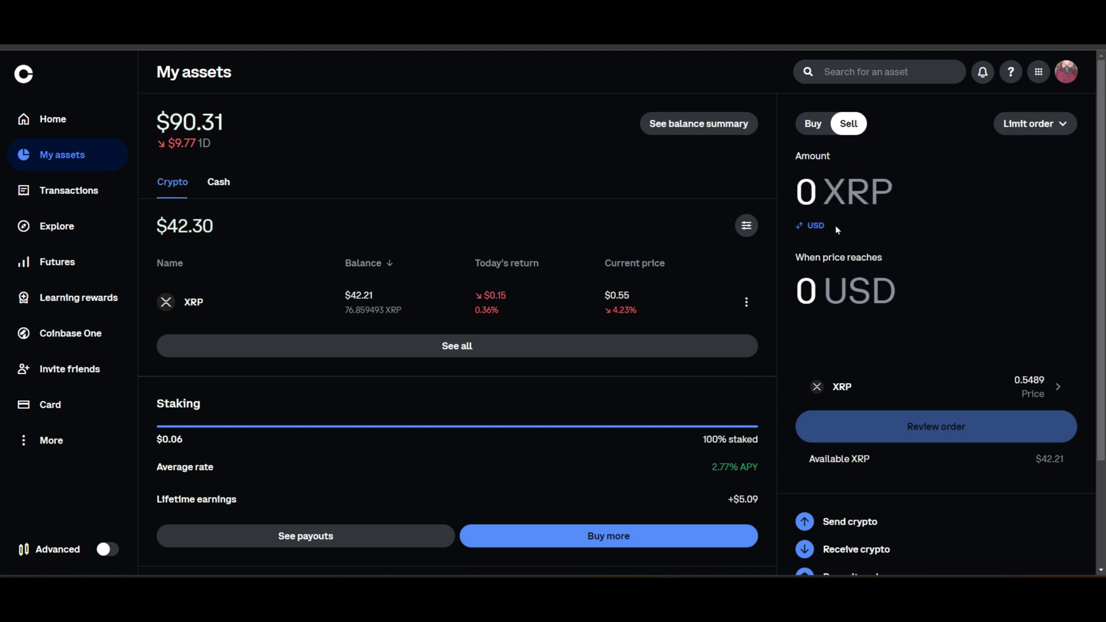
Step: Set the XRP limit sale's target price to 1 USD, switch the amount to USD and enter 30
{"action": "left_click", "coordinate": [835, 298]}
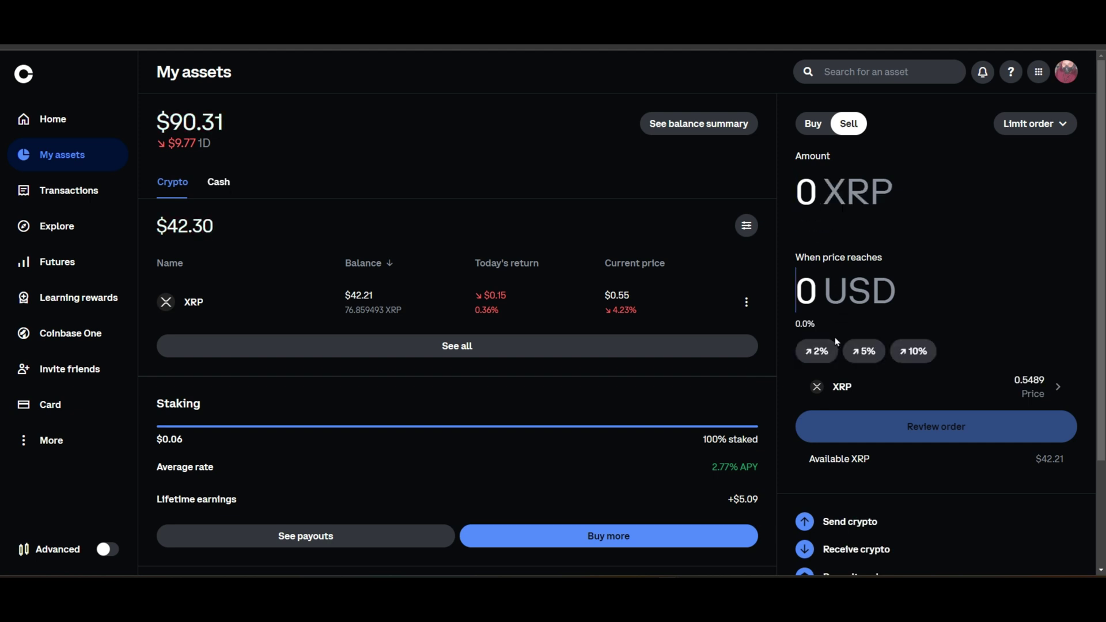
{"action": "type", "text": "1"}
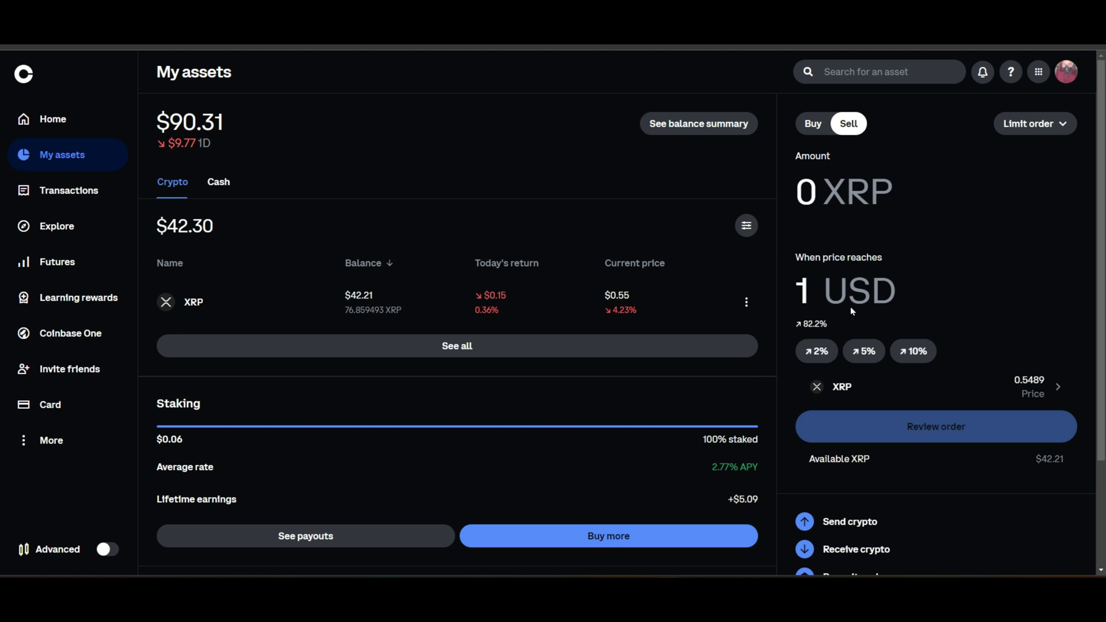
{"action": "left_click", "coordinate": [881, 191]}
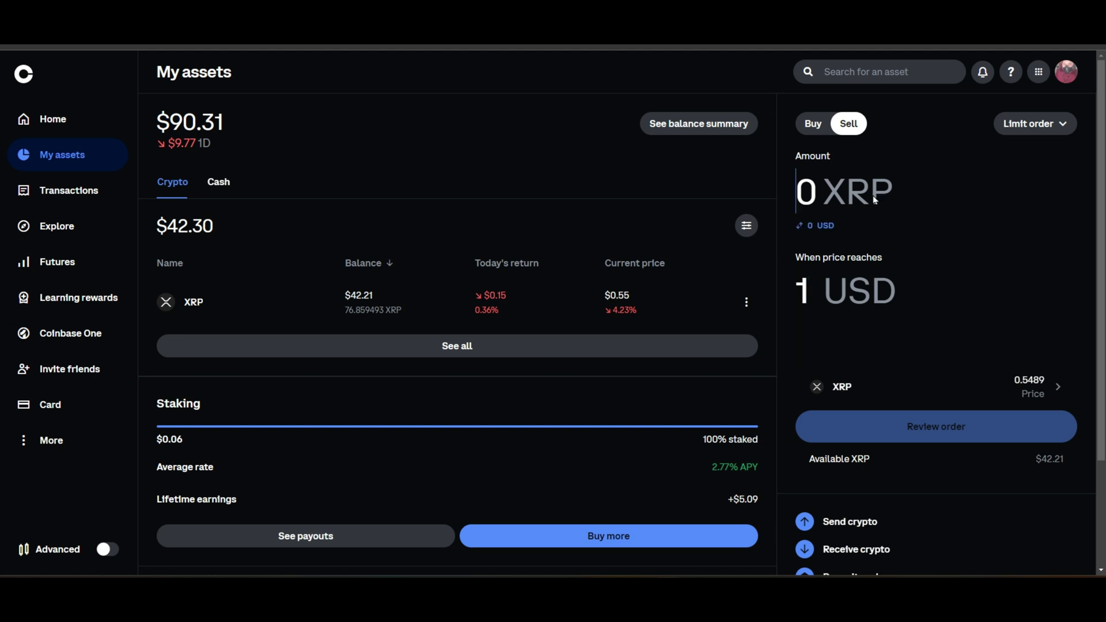
{"action": "left_click", "coordinate": [827, 226]}
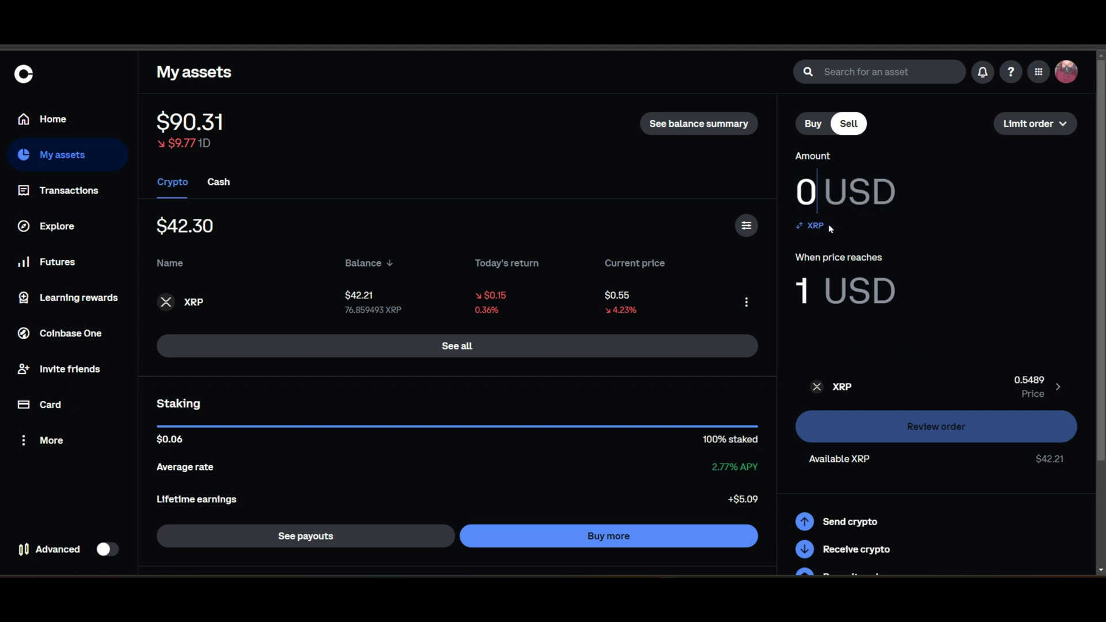
{"action": "type", "text": "30"}
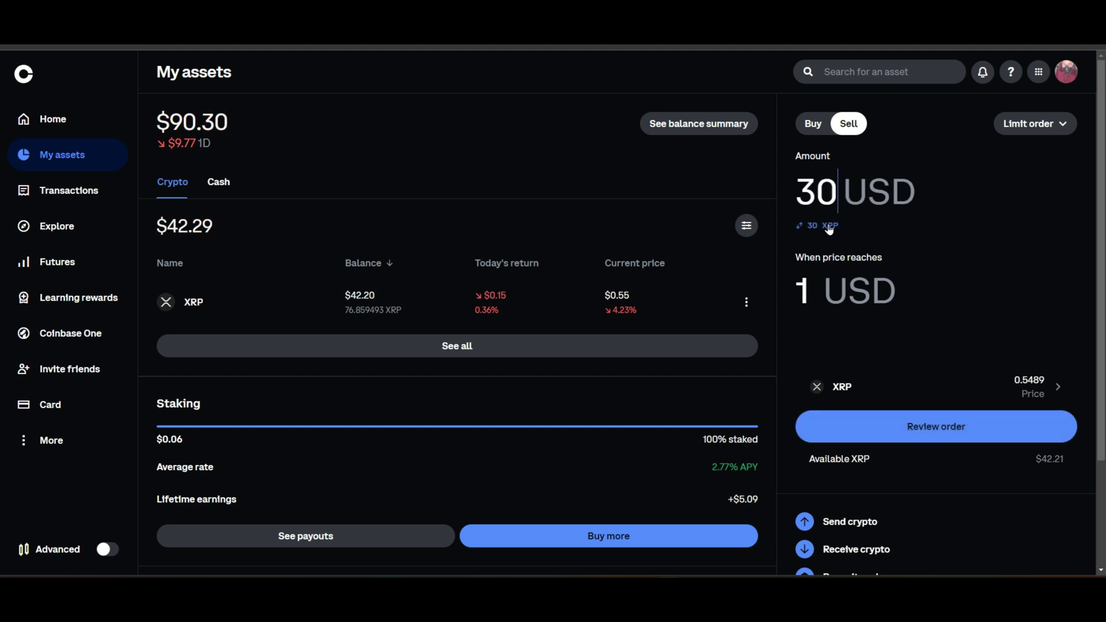
{"action": "left_click", "coordinate": [969, 295]}
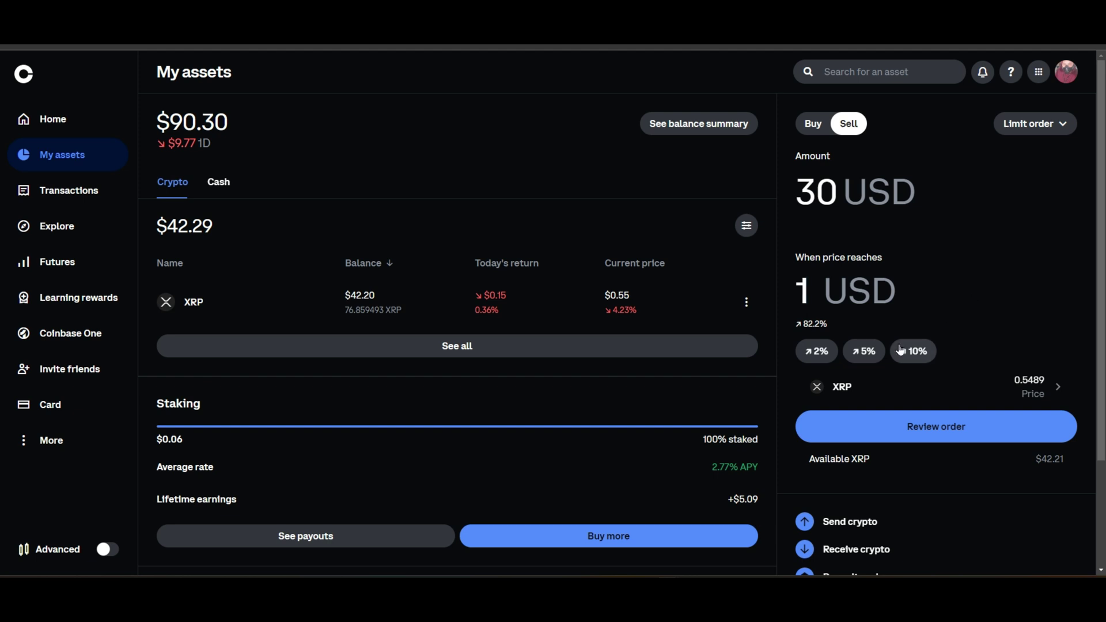
Step: Review the XRP limit sale's deposit destination, target price, fee and total, and place the order
{"action": "left_click", "coordinate": [1000, 420]}
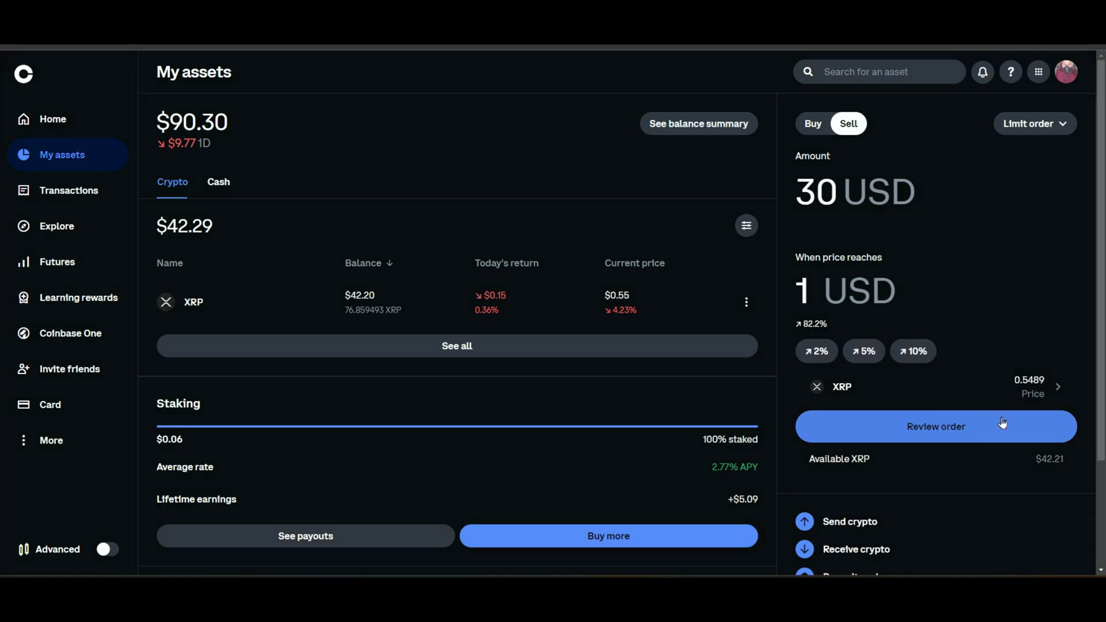
{"action": "left_click", "coordinate": [953, 436]}
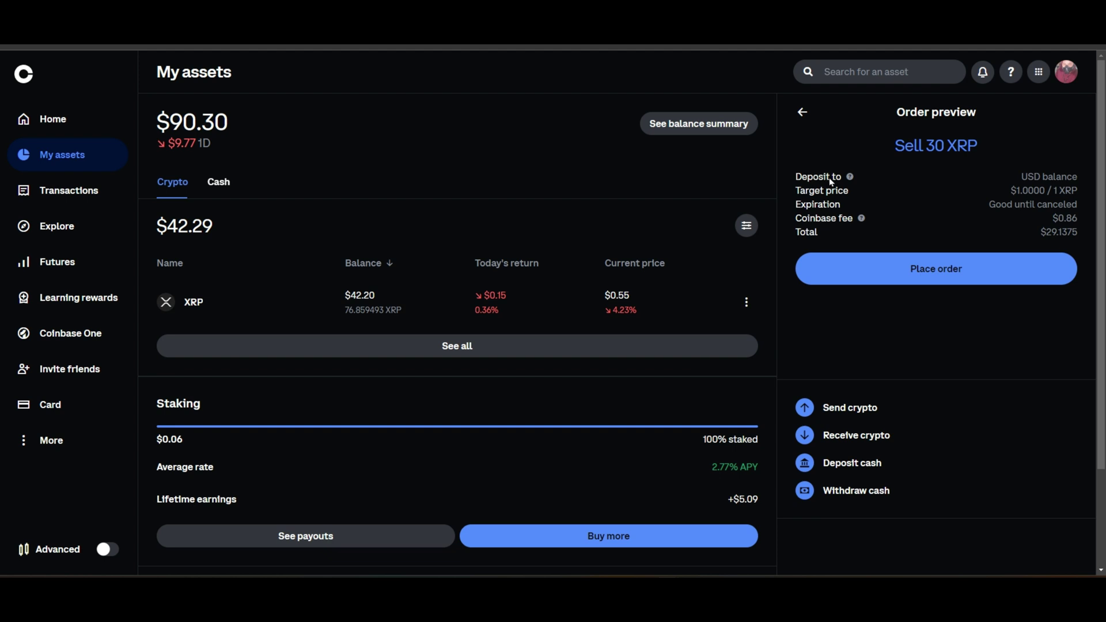
{"action": "left_click", "coordinate": [1045, 183]}
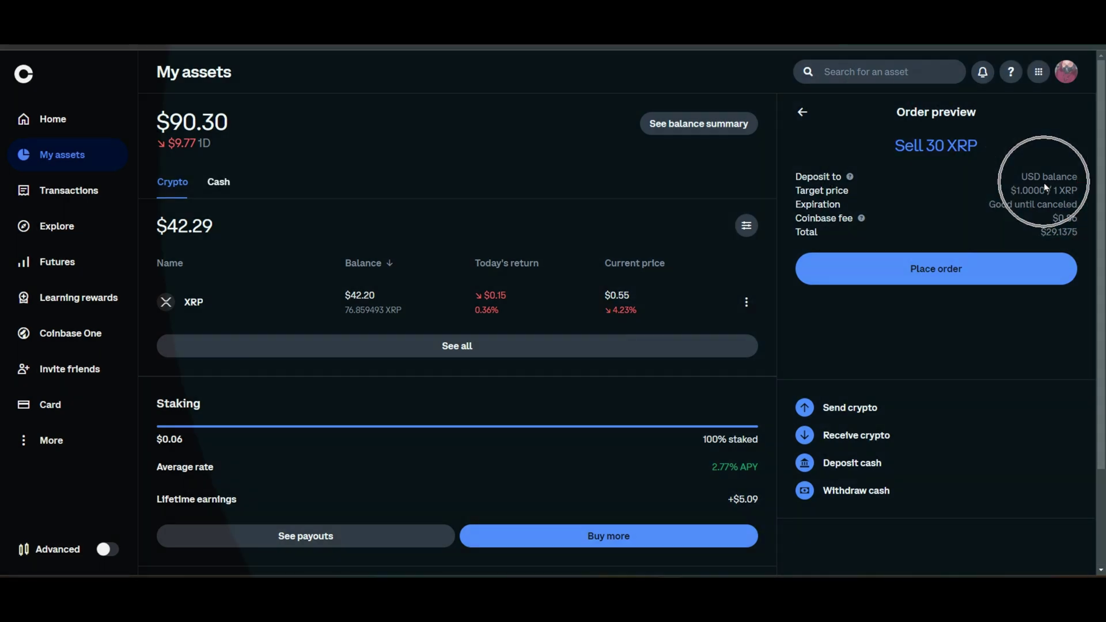
{"action": "left_click", "coordinate": [1058, 233]}
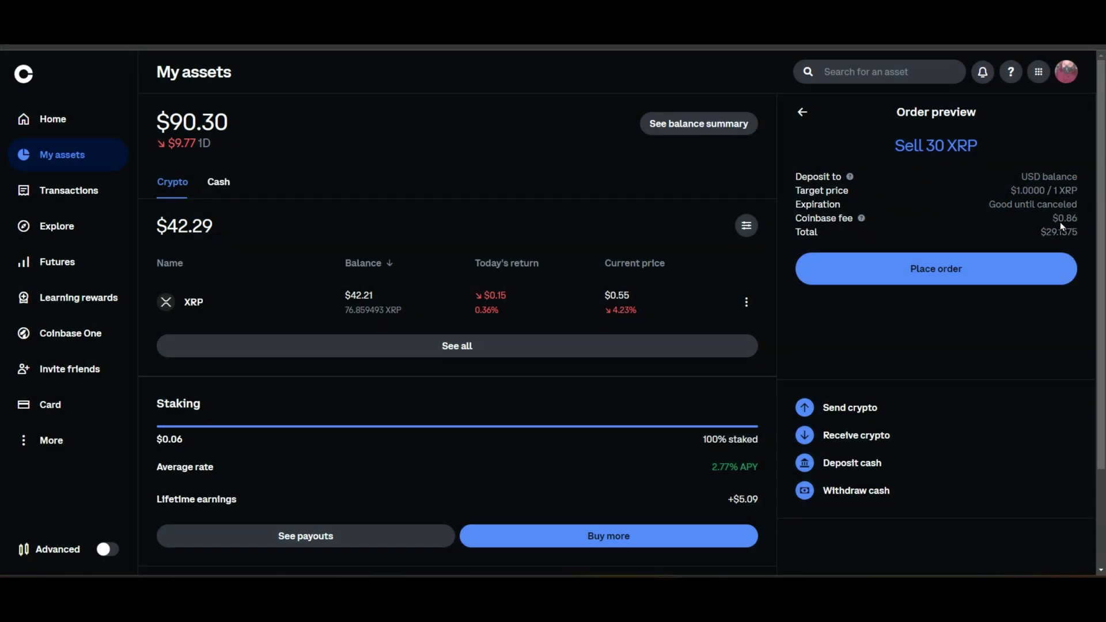
{"action": "left_click", "coordinate": [1060, 225]}
{"action": "left_click", "coordinate": [958, 272]}
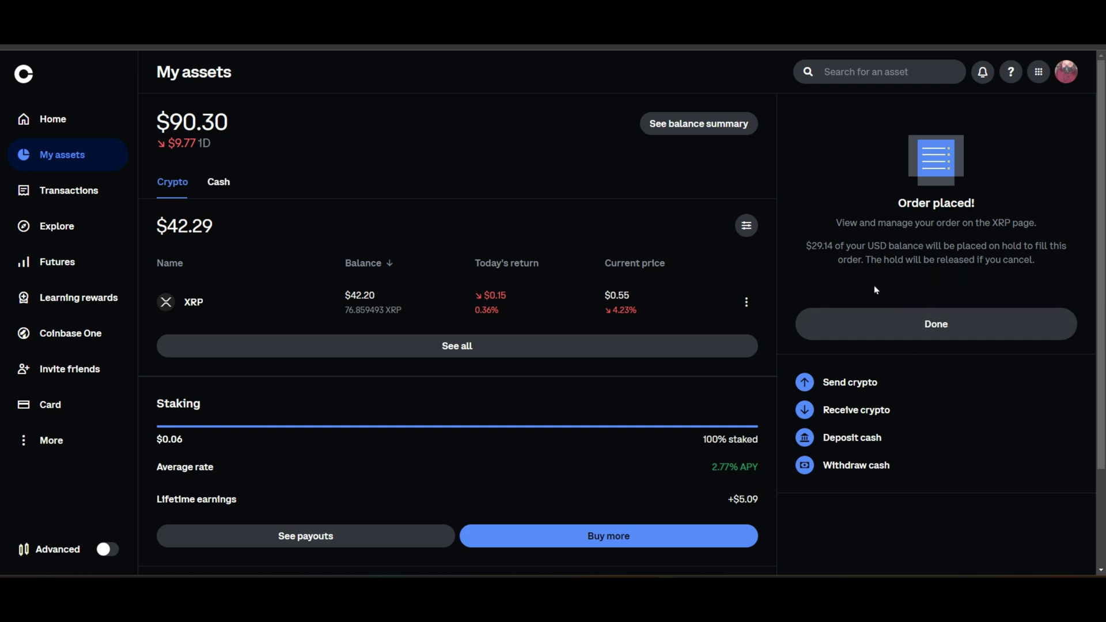
{"action": "left_click", "coordinate": [952, 330]}
{"action": "left_click", "coordinate": [934, 332]}
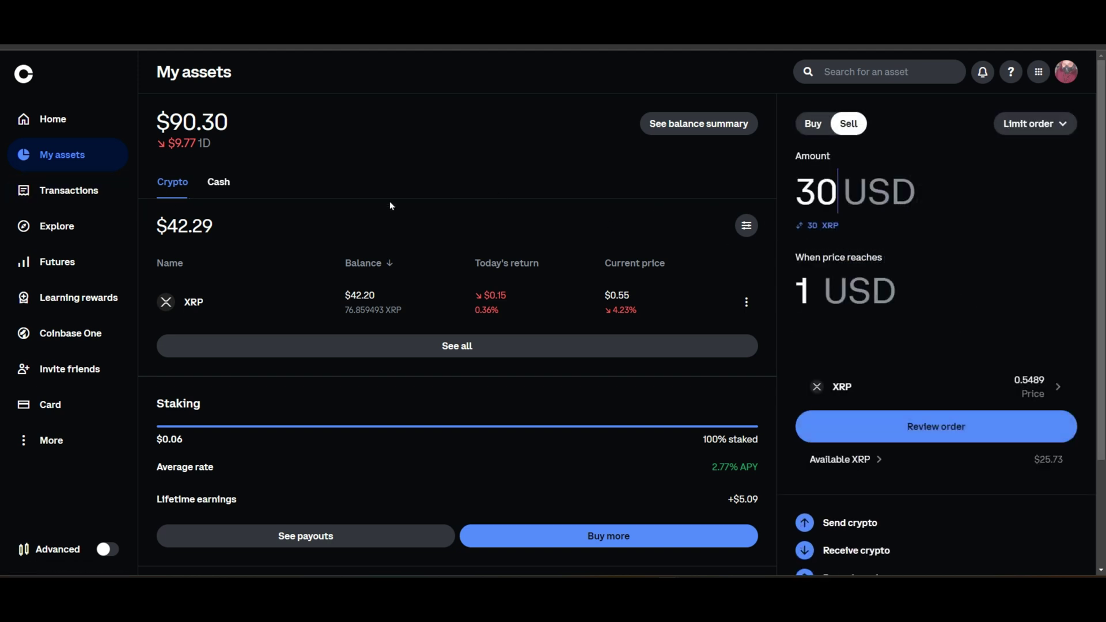
Step: Open the limit orders among the transactions and examine the details of the order selling 30 XRP at $1.00
{"action": "left_click", "coordinate": [57, 193]}
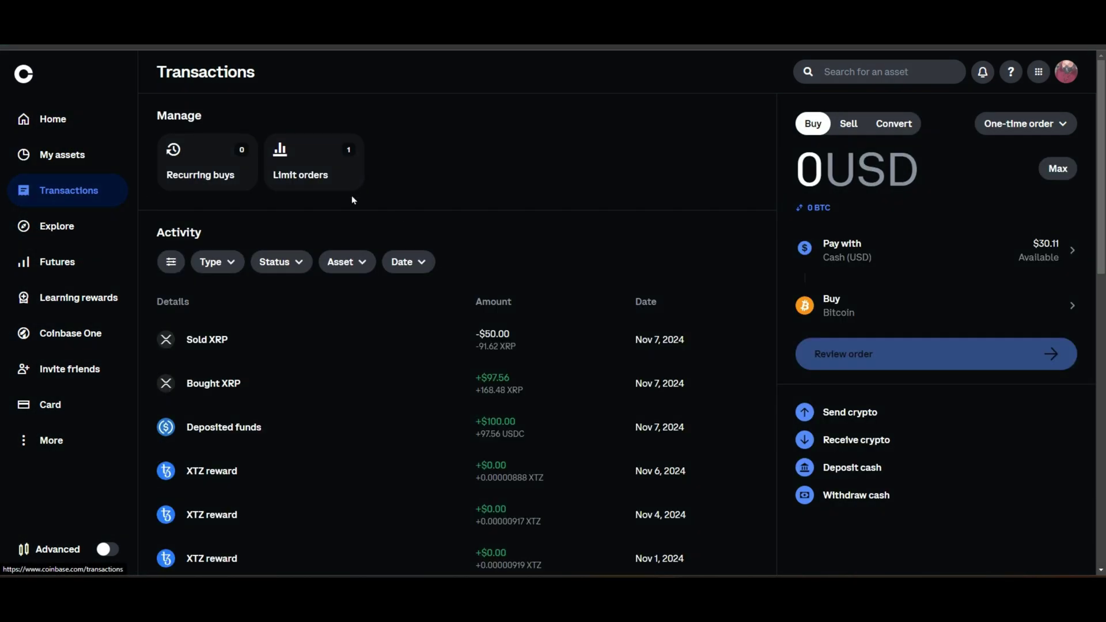
{"action": "left_click", "coordinate": [333, 184]}
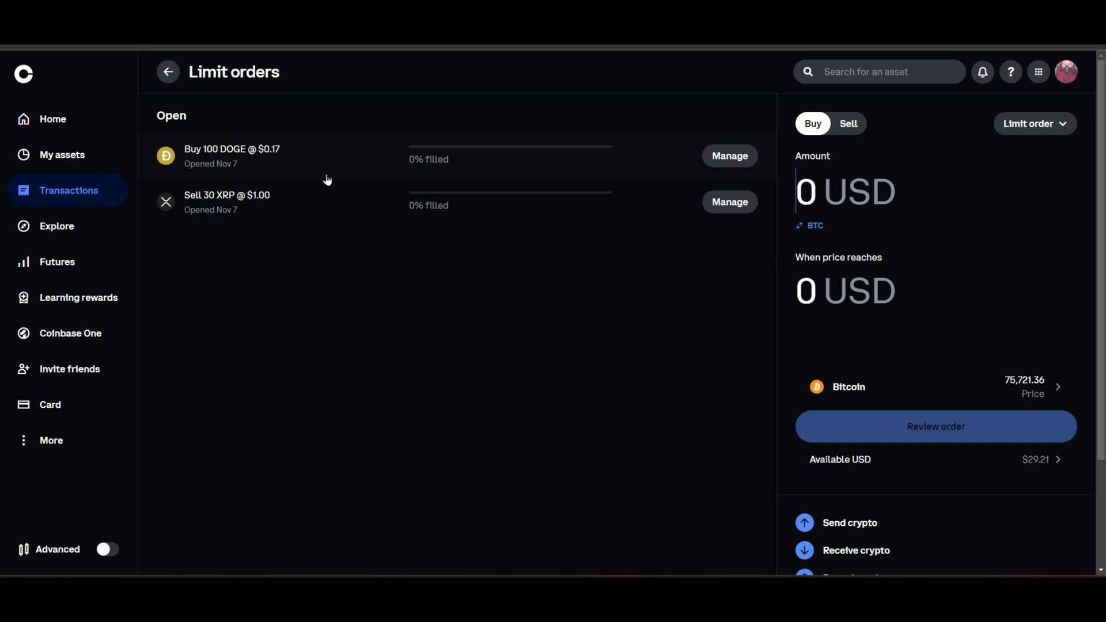
{"action": "left_click", "coordinate": [326, 178]}
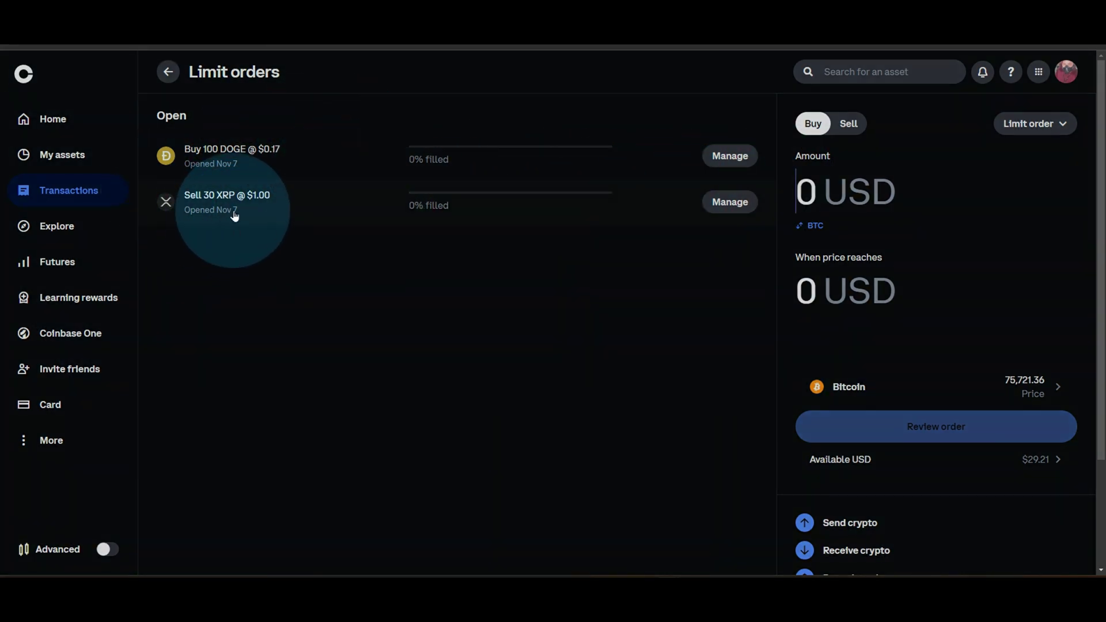
{"action": "left_click", "coordinate": [732, 205]}
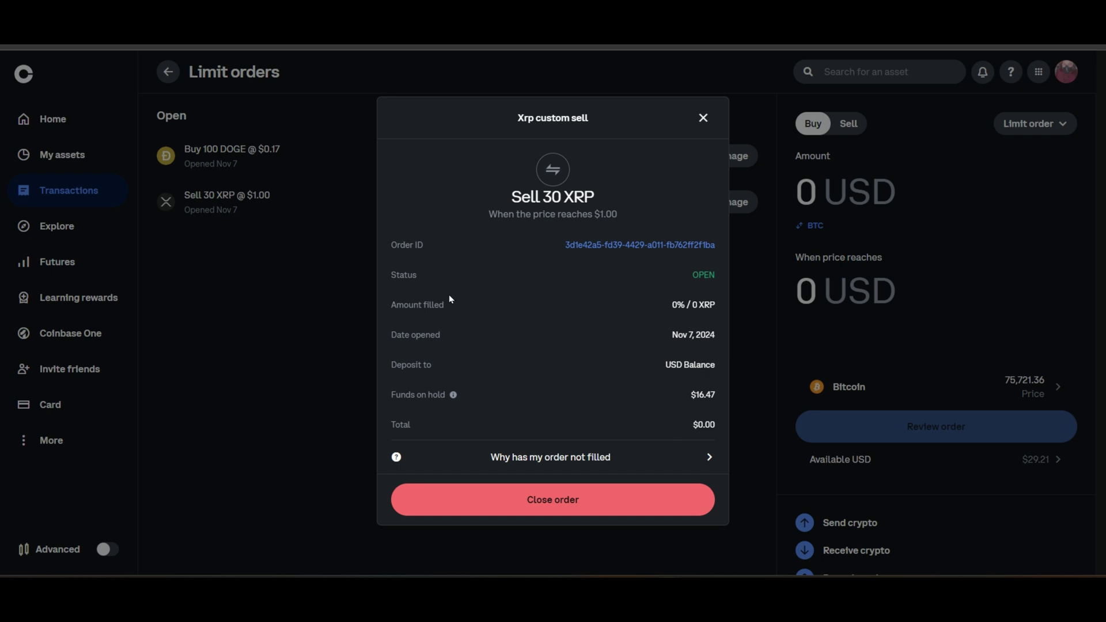
{"action": "left_click", "coordinate": [576, 501]}
{"action": "left_click", "coordinate": [703, 117]}
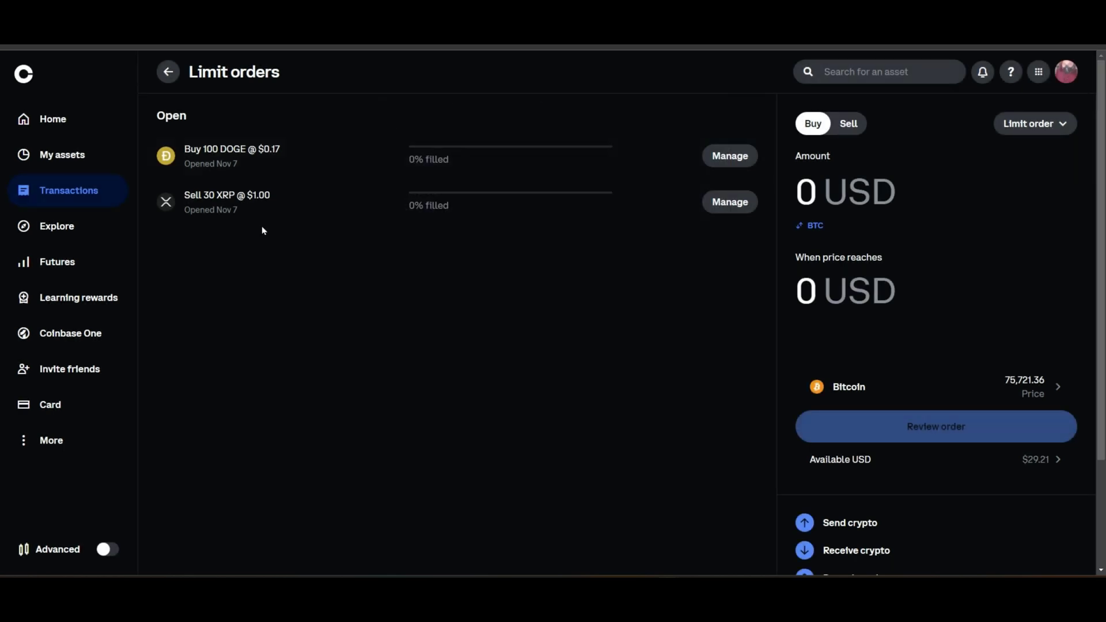
Step: Compare the details of the open order buying 100 DOGE with those of the open XRP sell order
{"action": "left_click", "coordinate": [225, 161]}
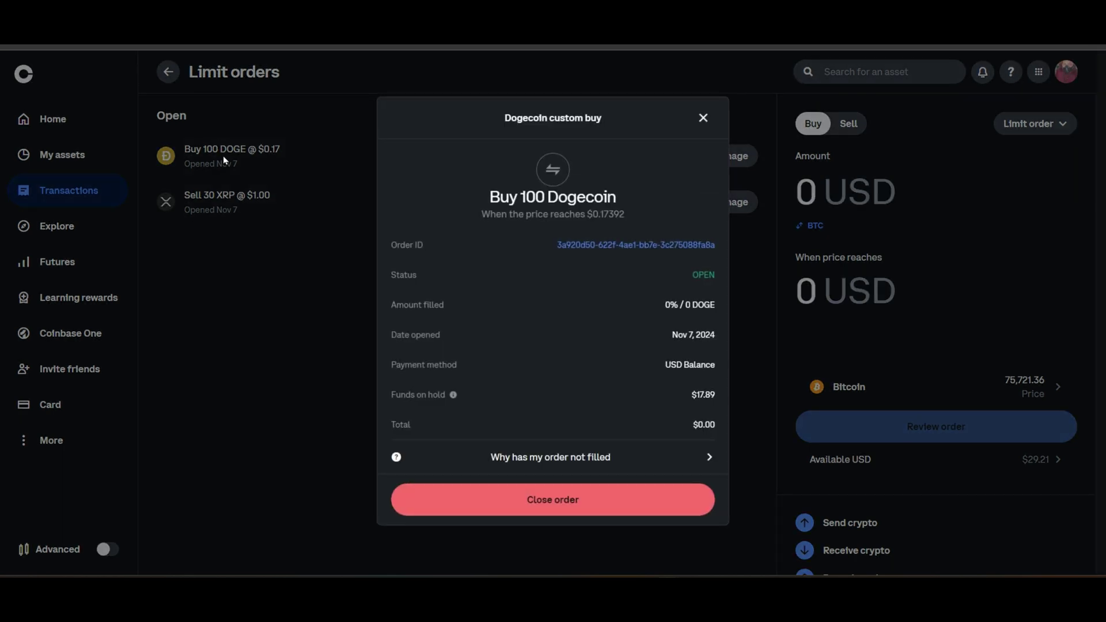
{"action": "left_click", "coordinate": [703, 118]}
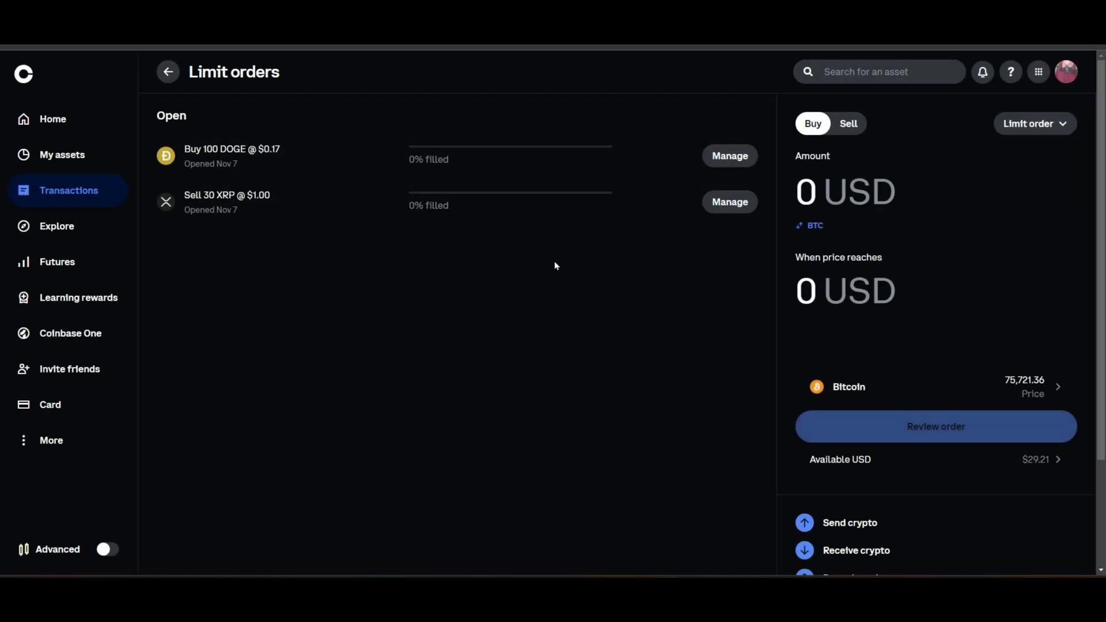
{"action": "left_click", "coordinate": [219, 208]}
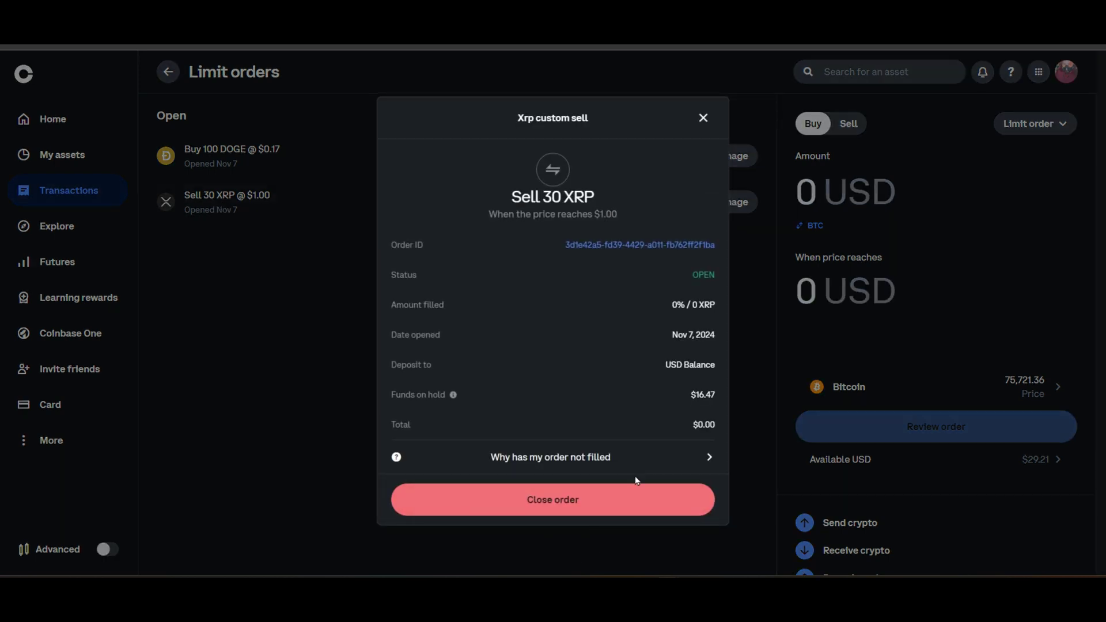
{"action": "left_click", "coordinate": [703, 118]}
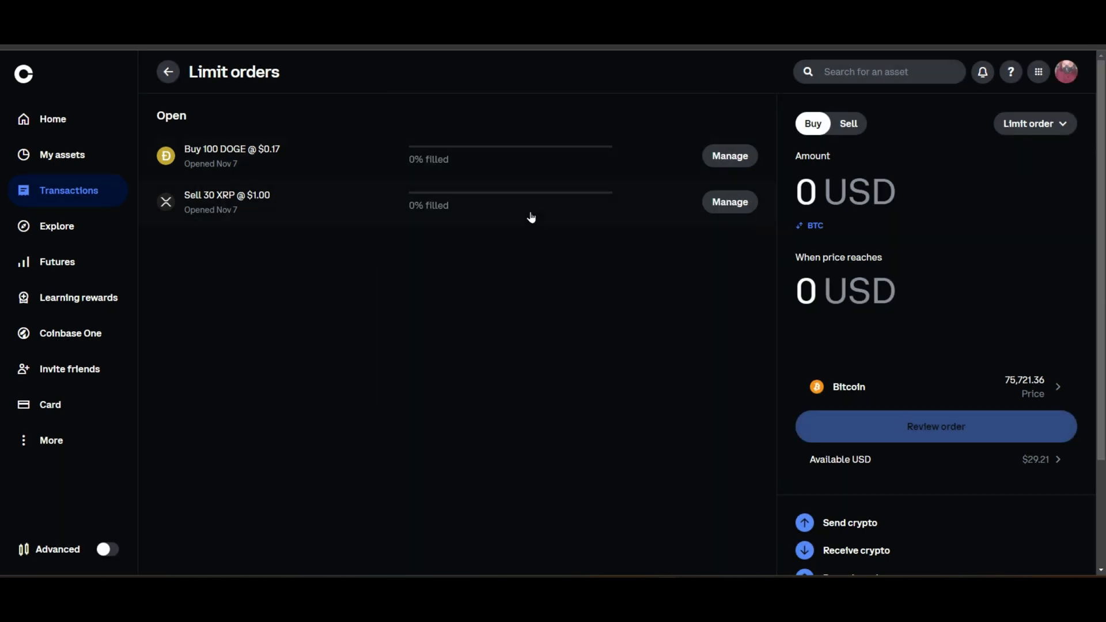
{"action": "left_click", "coordinate": [239, 207]}
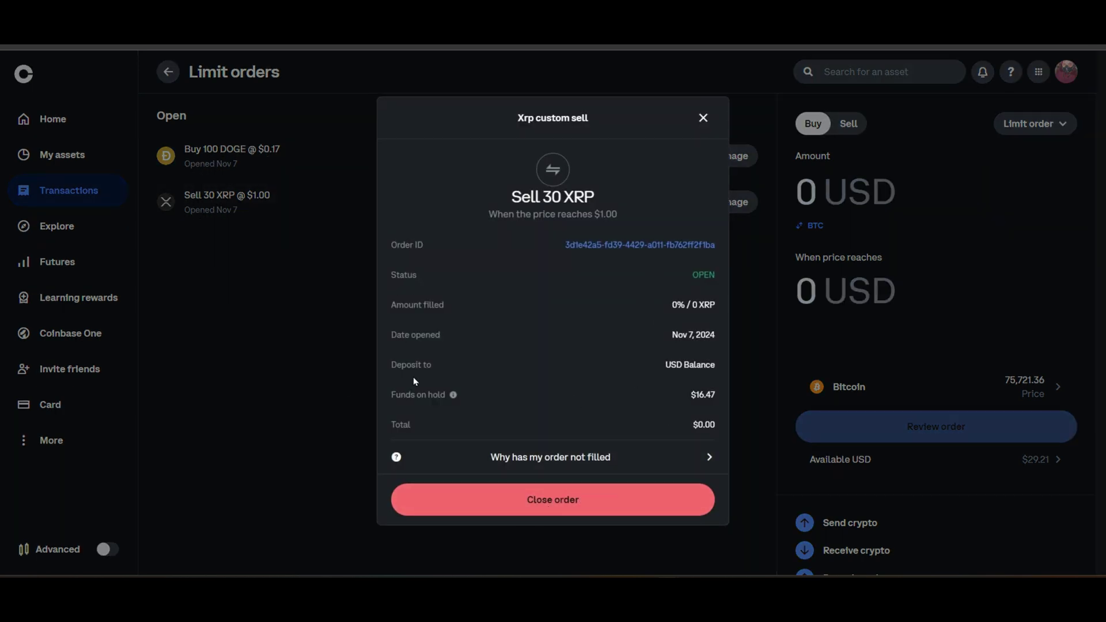
{"action": "left_click", "coordinate": [519, 500]}
{"action": "left_click", "coordinate": [703, 118]}
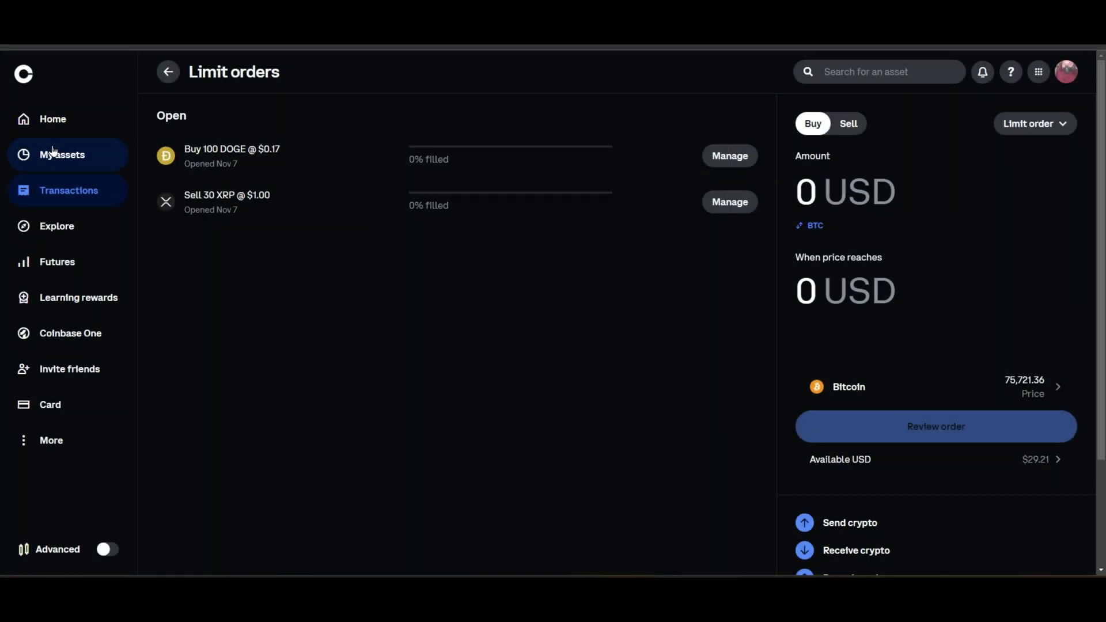
Step: Return to the Transactions page and reopen the list of limit orders to check the open orders
{"action": "left_click", "coordinate": [70, 196]}
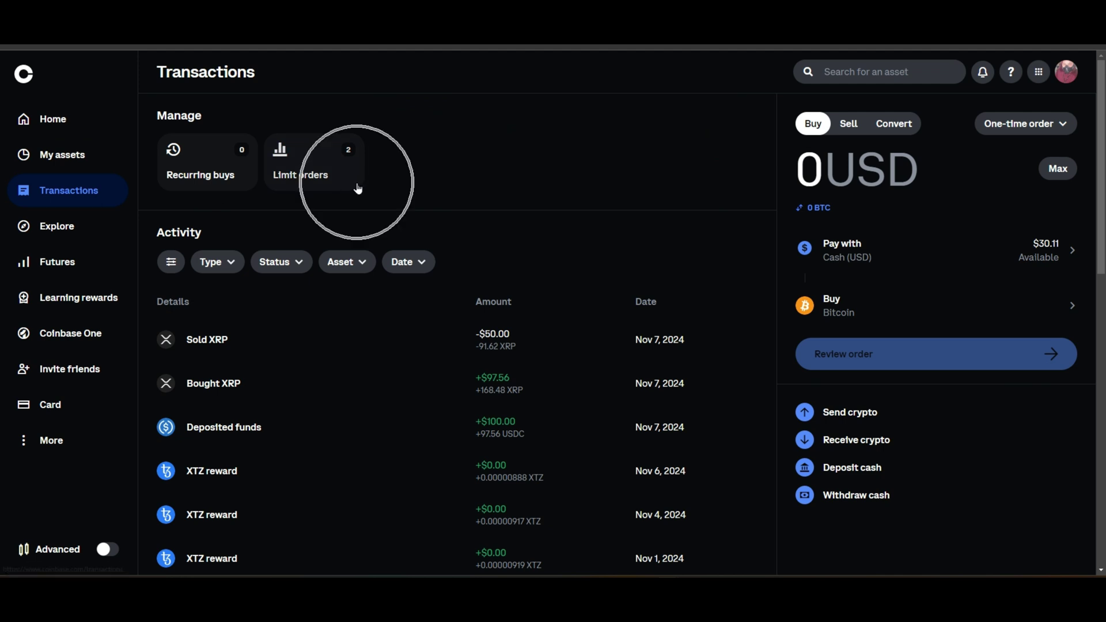
{"action": "left_click", "coordinate": [330, 181]}
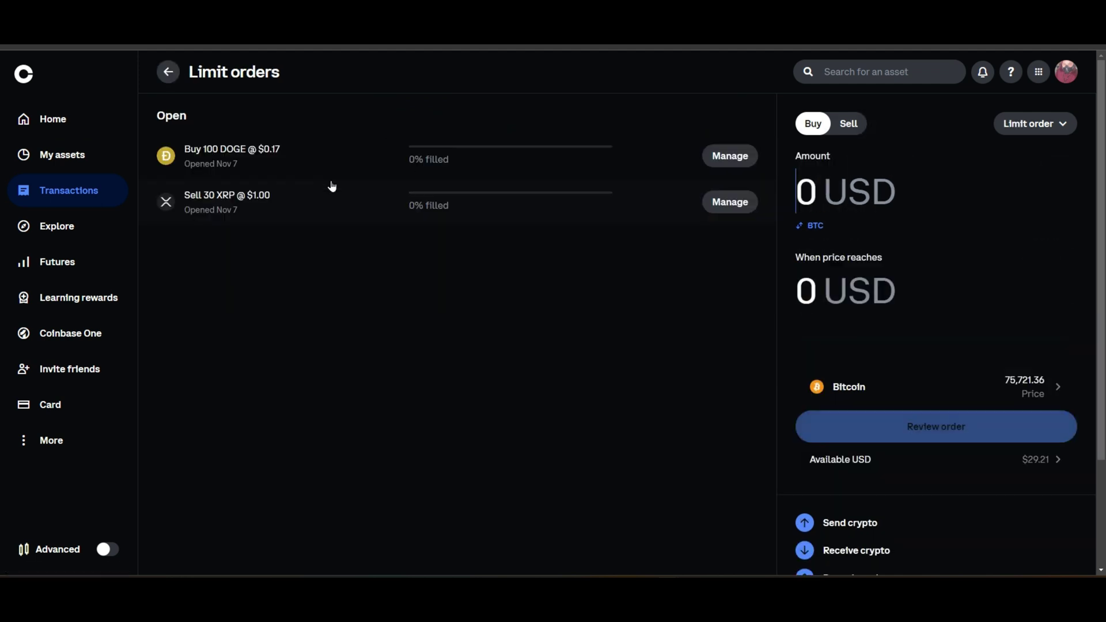
{"action": "left_click", "coordinate": [282, 167]}
{"action": "left_click", "coordinate": [282, 167]}
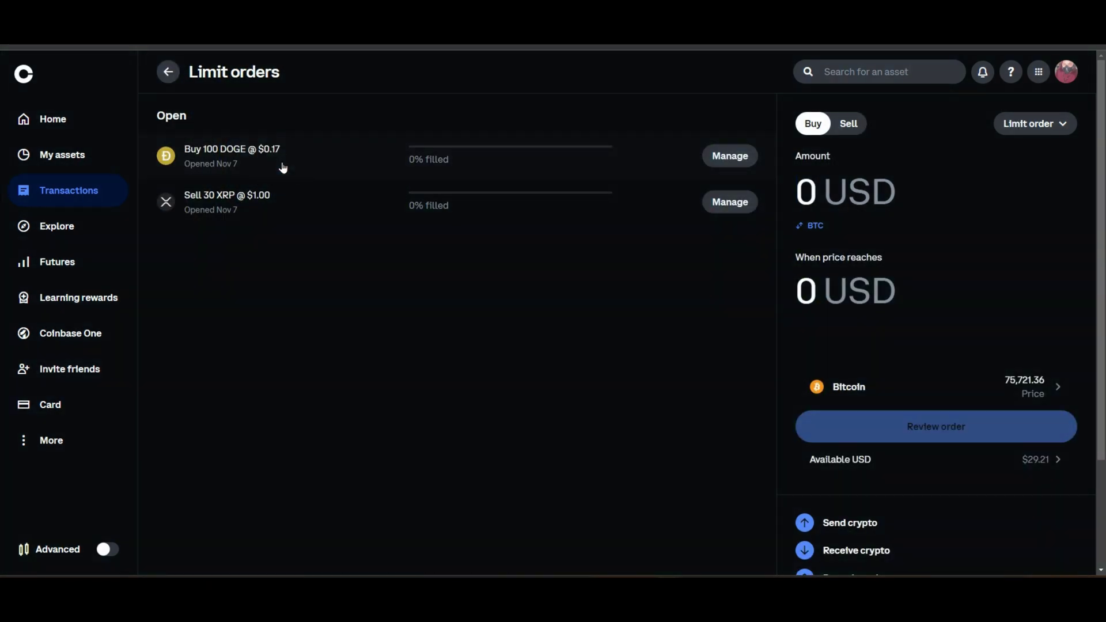